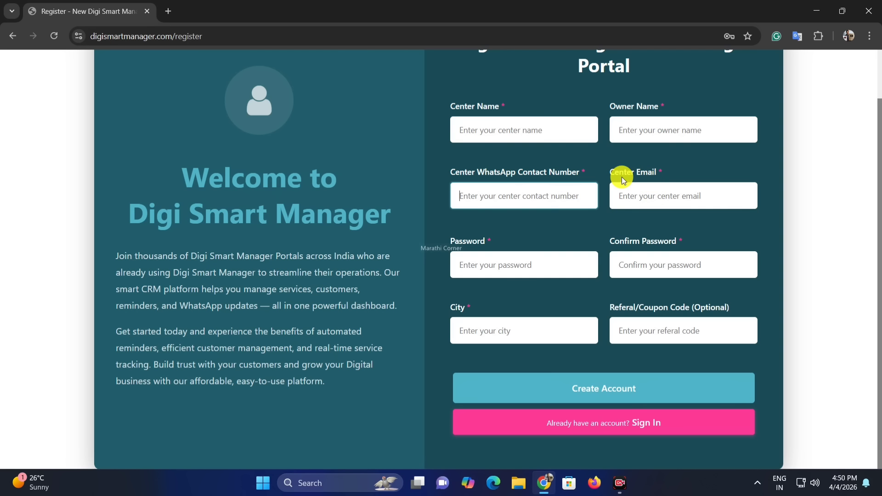
pyautogui.click(653, 201)
pyautogui.click(477, 264)
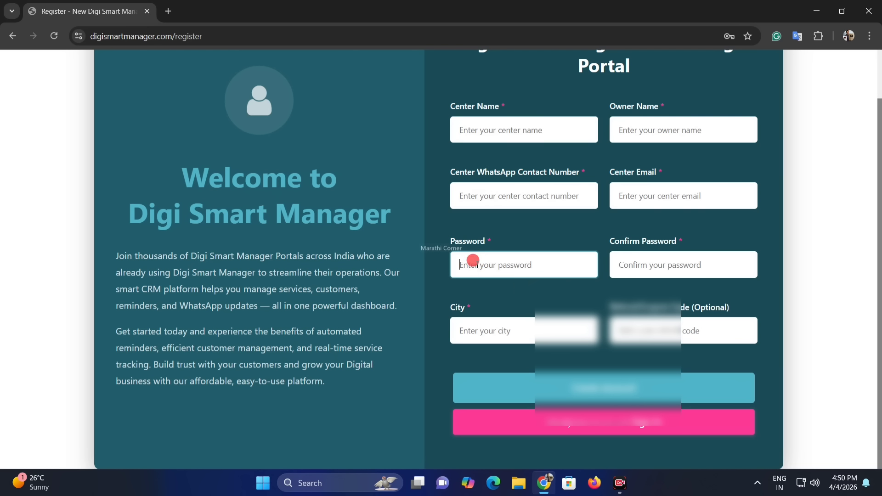
pyautogui.click(465, 330)
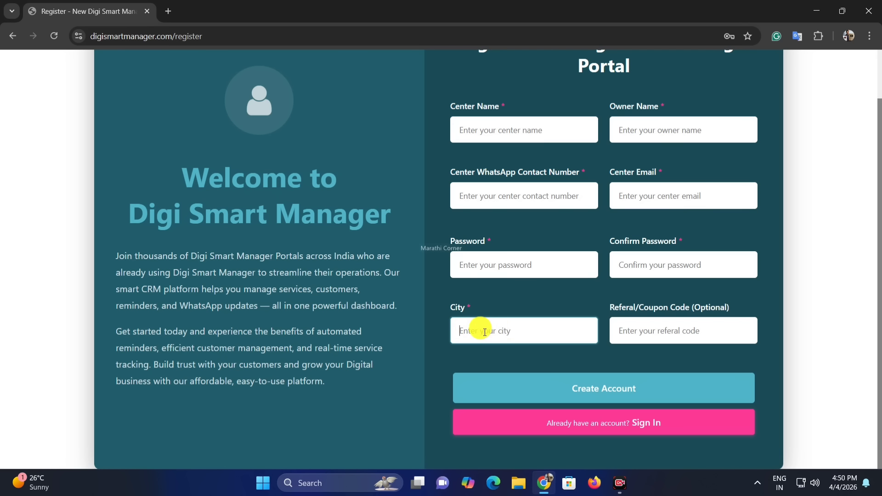
pyautogui.click(625, 333)
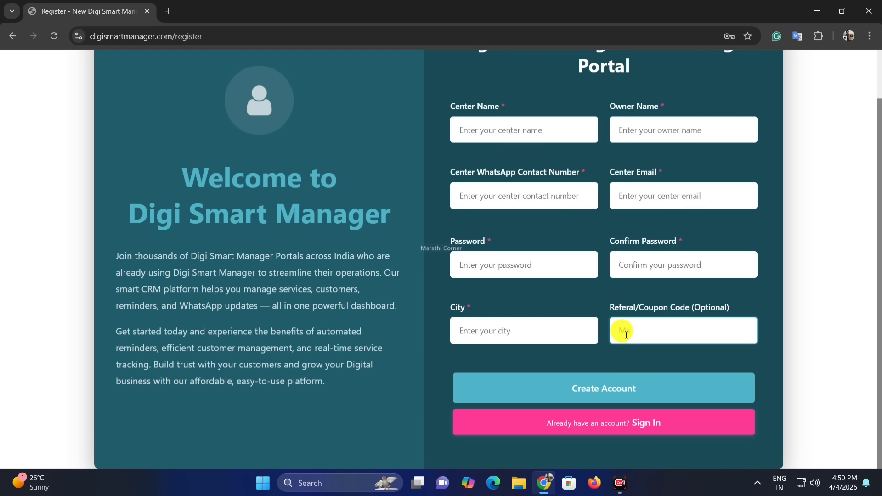
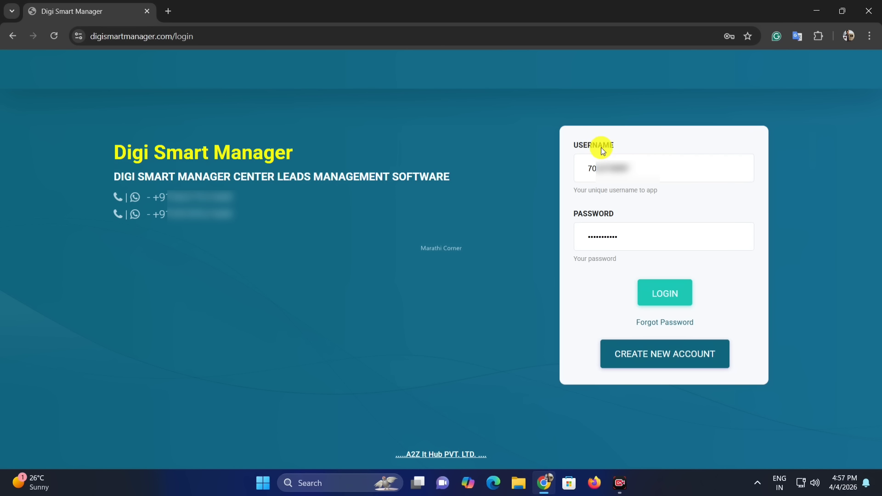
# Point out the filled USERNAME and PASSWORD fields on the login page.
pyautogui.moveTo(573, 148); pyautogui.dragTo(611, 147)
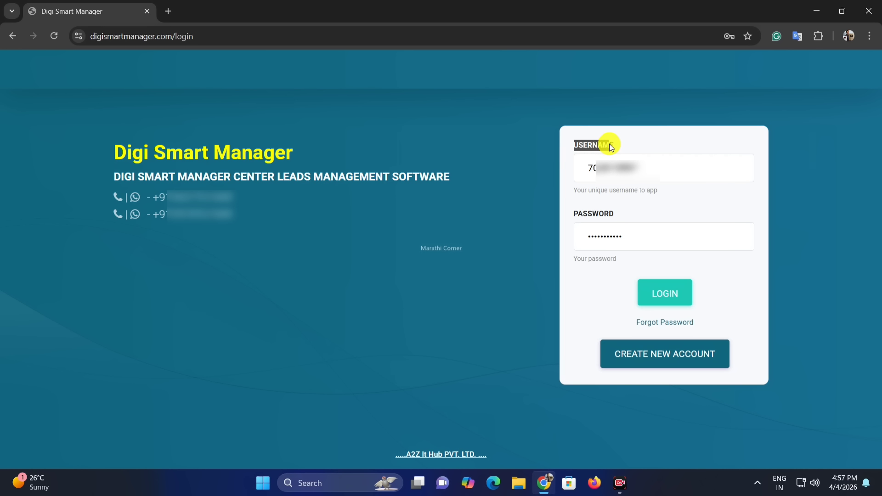
pyautogui.moveTo(573, 210); pyautogui.dragTo(637, 195)
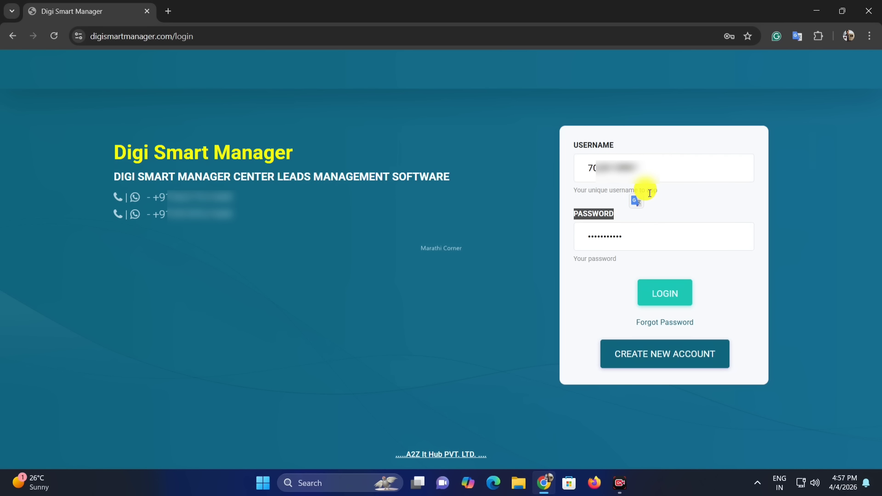
pyautogui.click(649, 192)
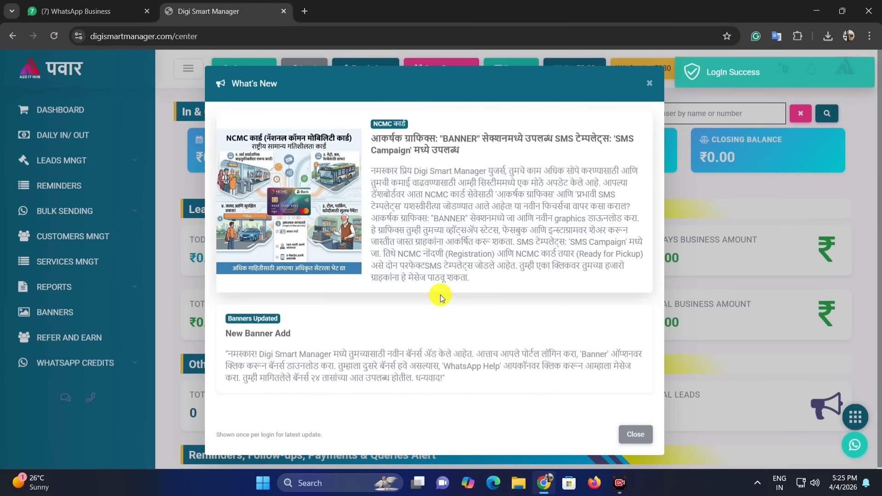
# Read through the What's New announcements and close the dialog.
pyautogui.moveTo(573, 231); pyautogui.dragTo(373, 123)
pyautogui.click(504, 298)
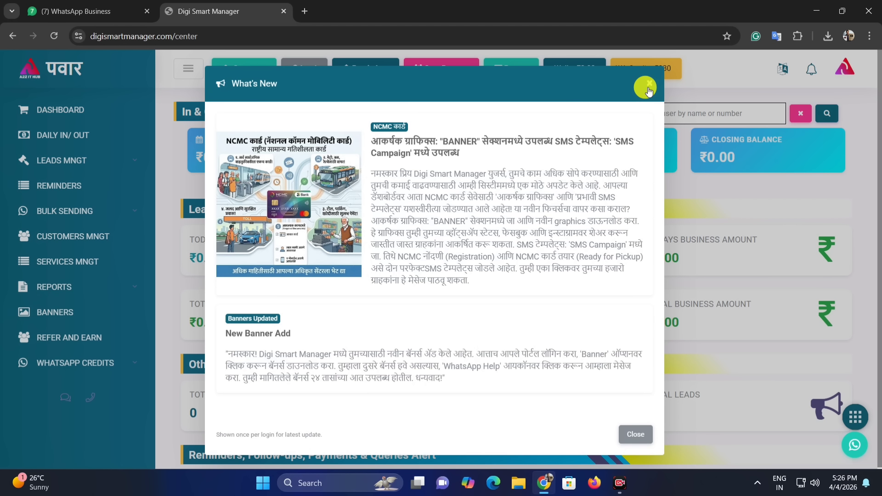
pyautogui.click(636, 436)
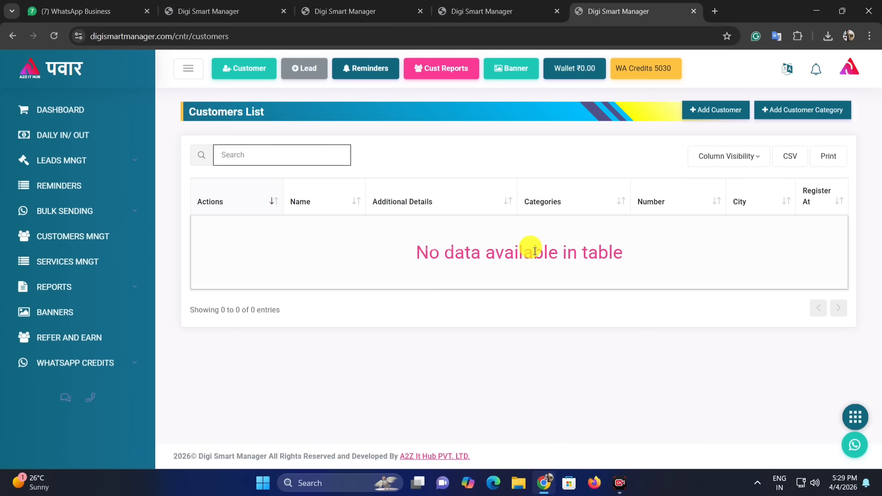
# Add the Student, Shetkari and Mahila customer categories.
pyautogui.click(802, 112)
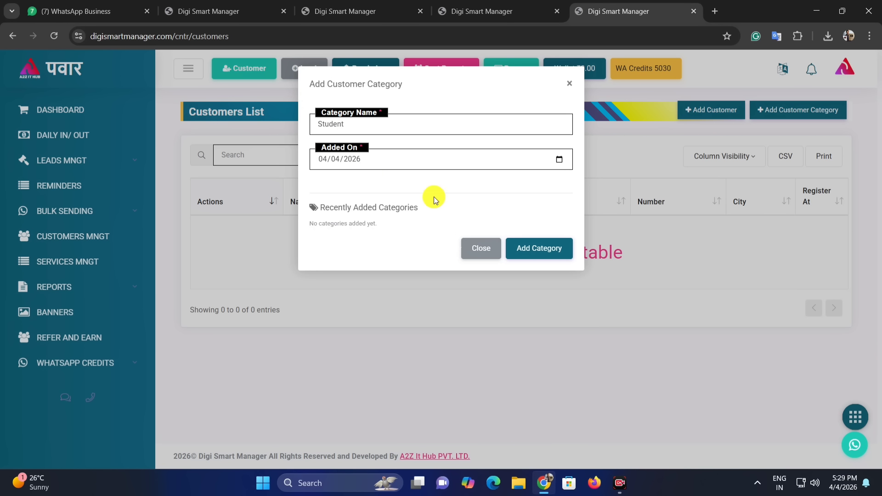
pyautogui.click(544, 253)
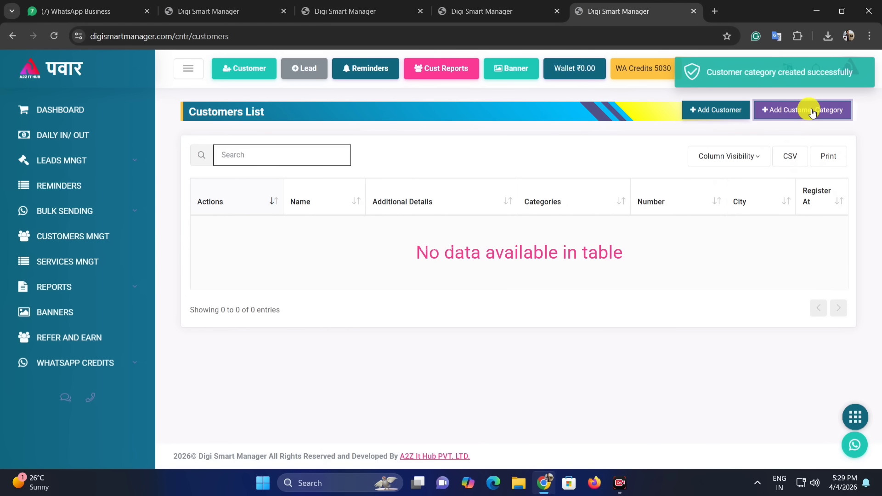
pyautogui.click(812, 111)
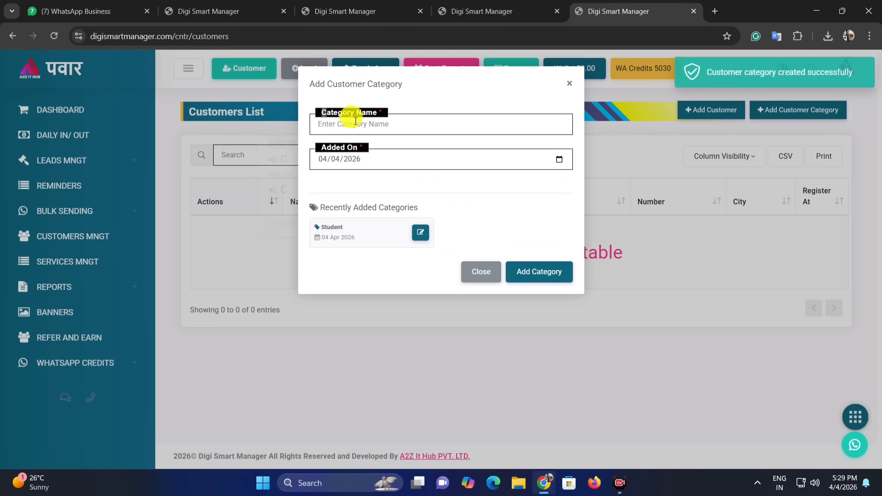
pyautogui.write('Sh')
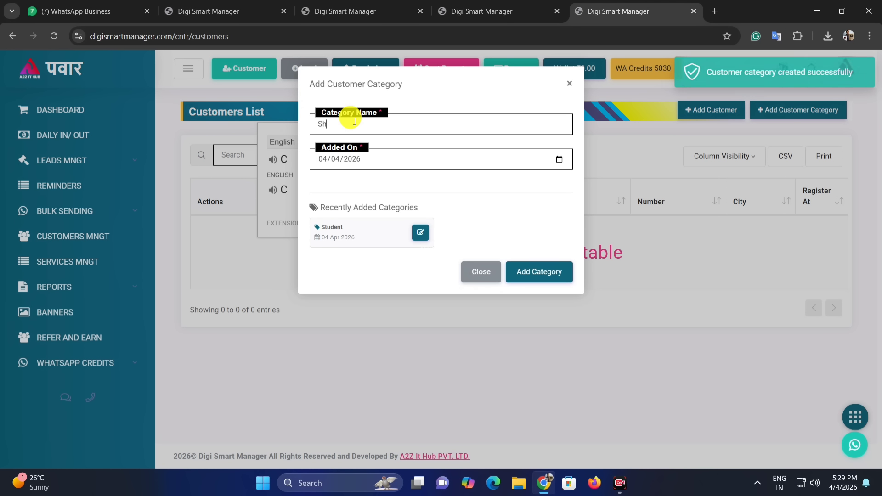
pyautogui.write('etkari')
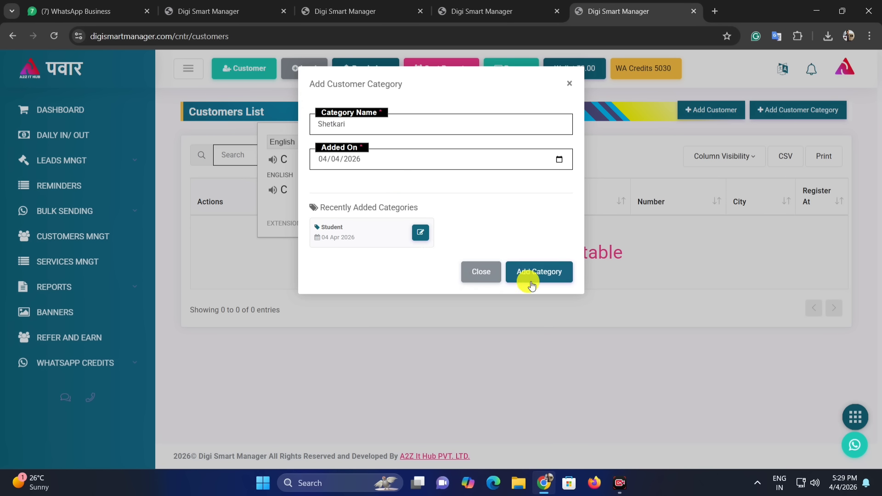
pyautogui.click(545, 278)
pyautogui.click(807, 111)
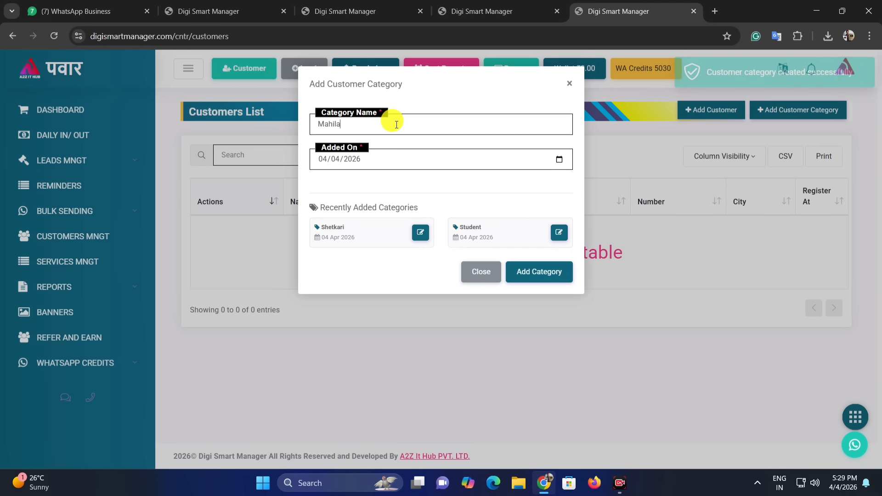
pyautogui.click(536, 274)
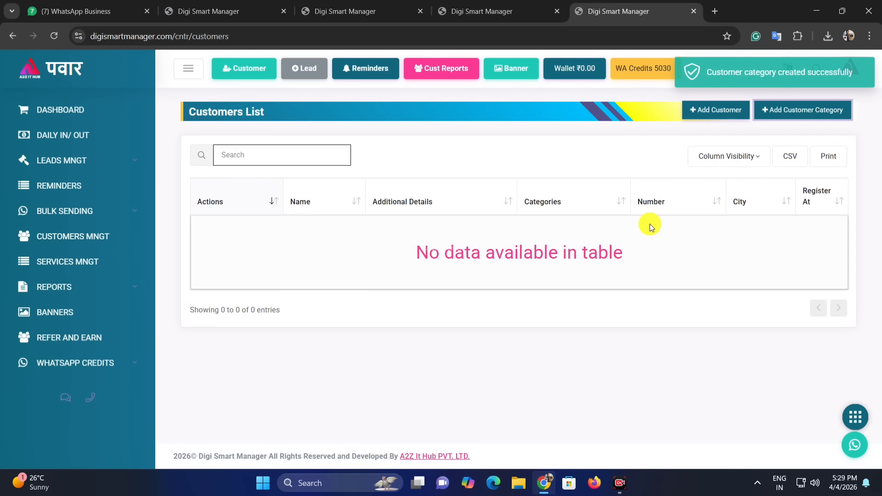
# Review the recently added categories in the category form, then close it.
pyautogui.click(800, 117)
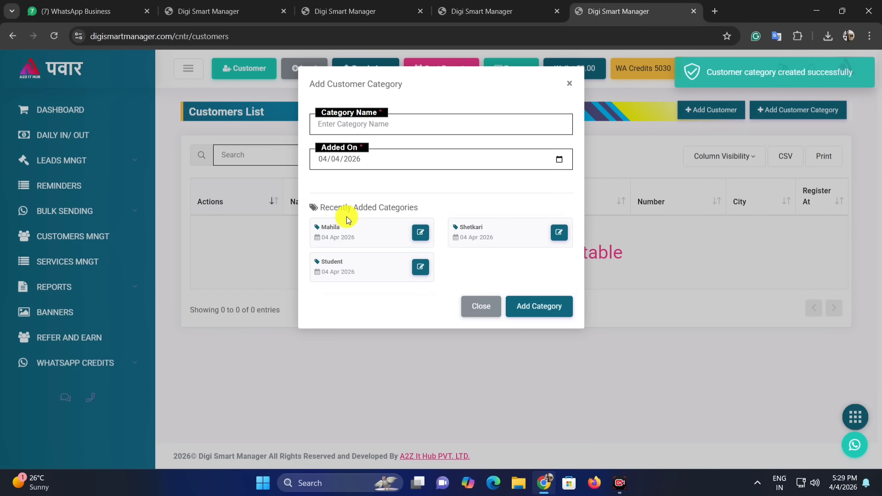
pyautogui.moveTo(319, 204); pyautogui.dragTo(430, 210)
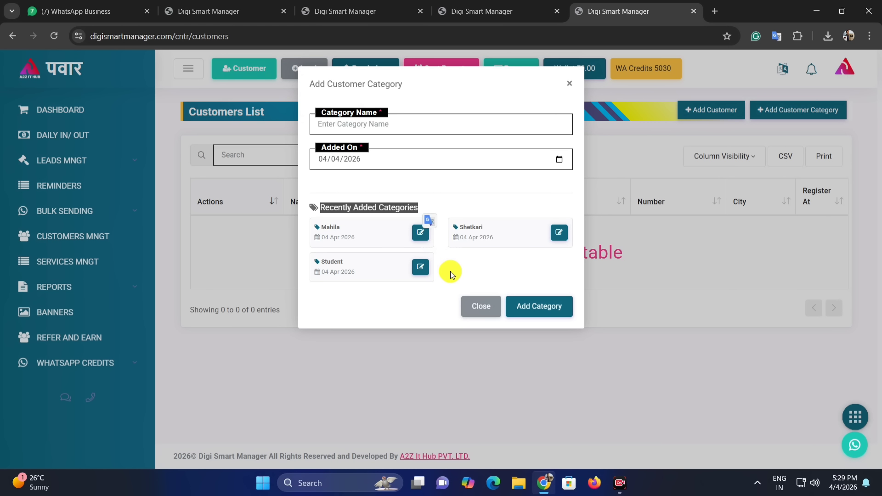
pyautogui.click(464, 271)
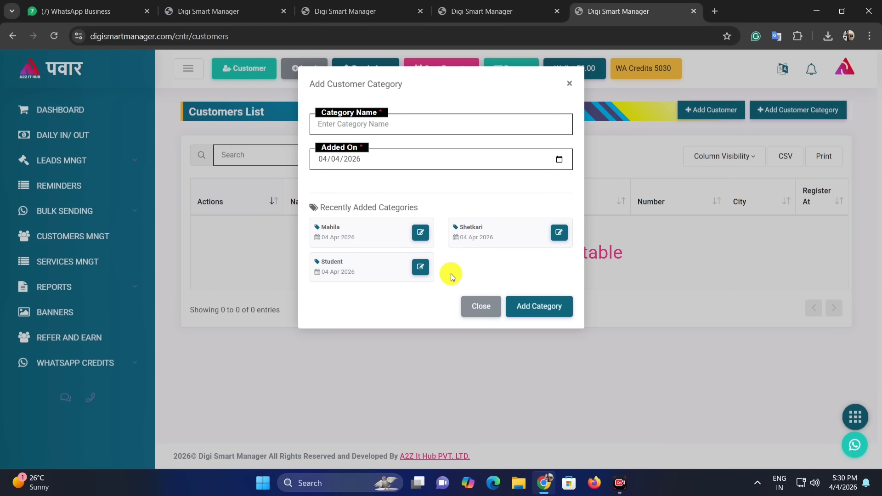
pyautogui.click(482, 307)
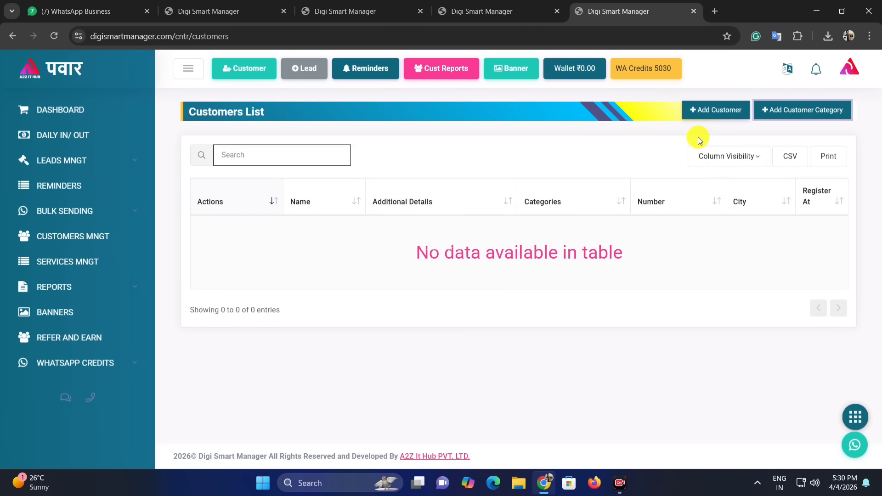
# Add a customer with name, city and details, tagged Mahila, Student and Shetkari.
pyautogui.click(716, 112)
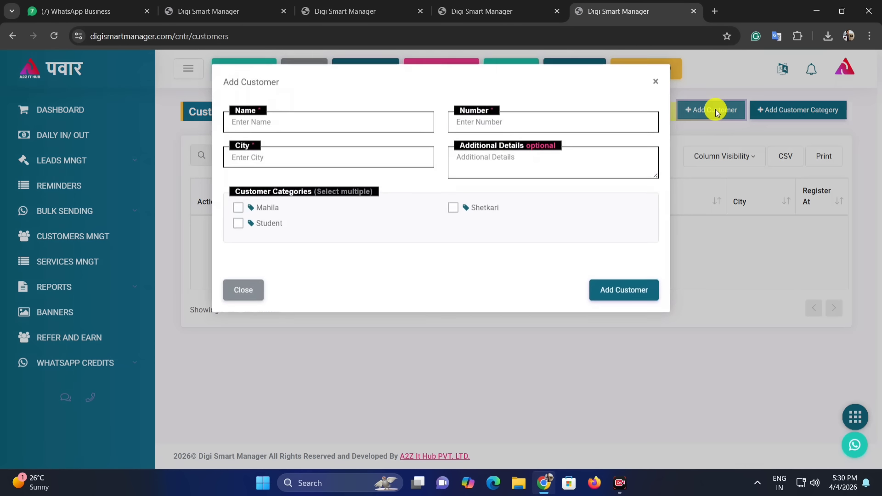
pyautogui.click(256, 126)
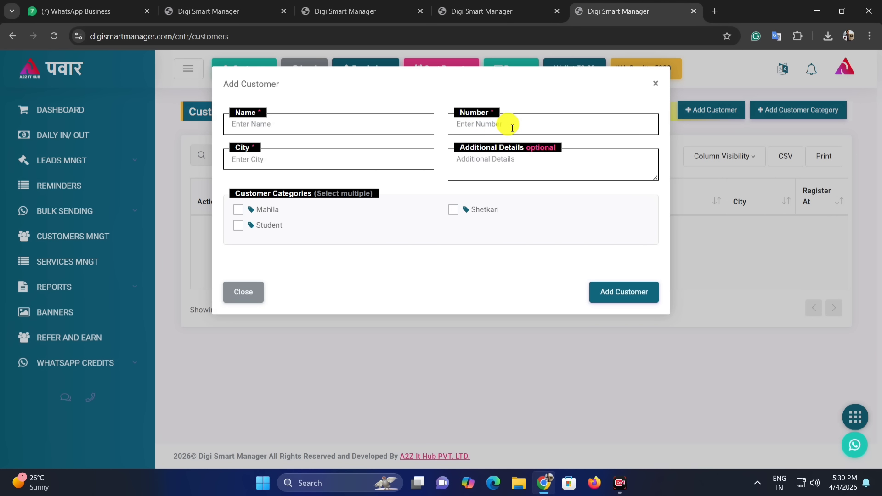
pyautogui.click(236, 159)
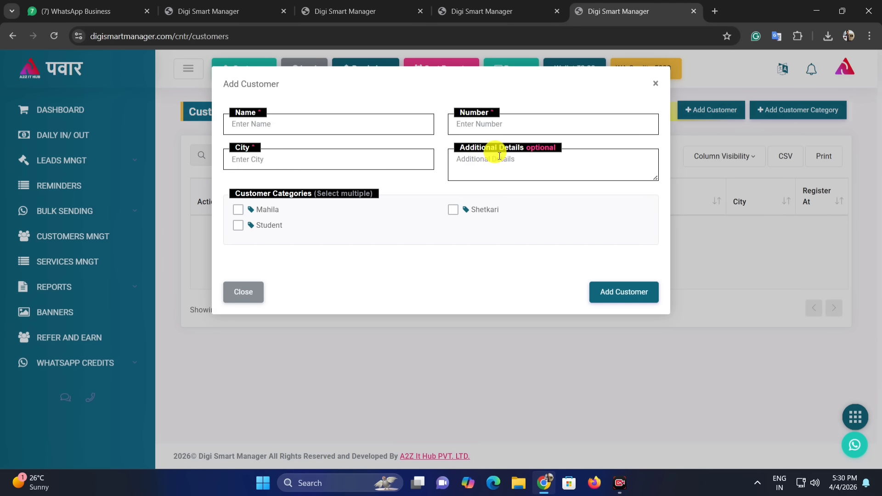
pyautogui.click(542, 158)
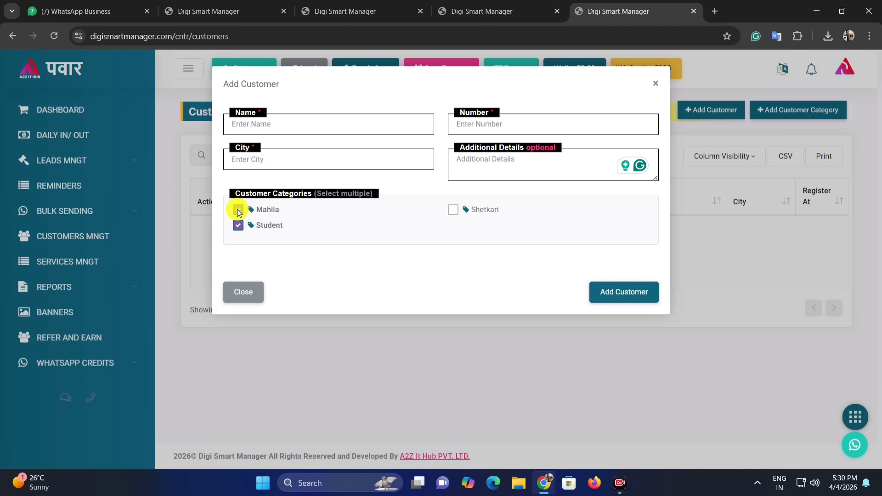
pyautogui.click(238, 226)
pyautogui.click(454, 208)
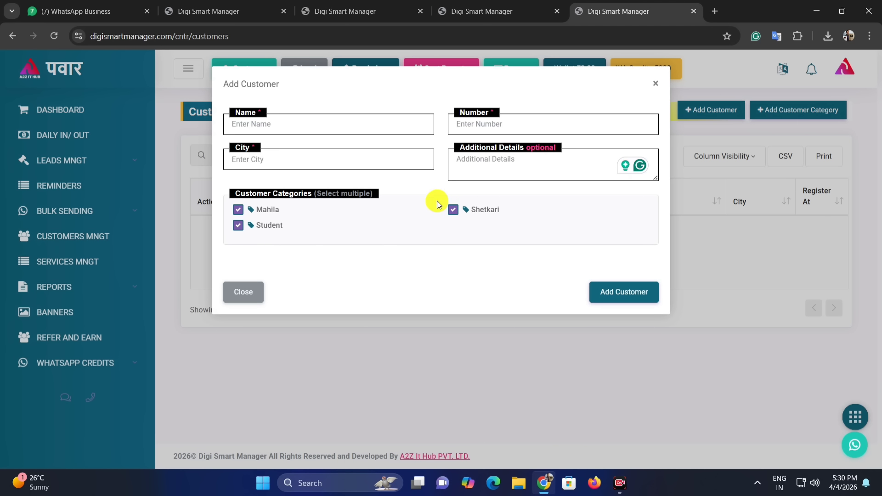
pyautogui.click(628, 295)
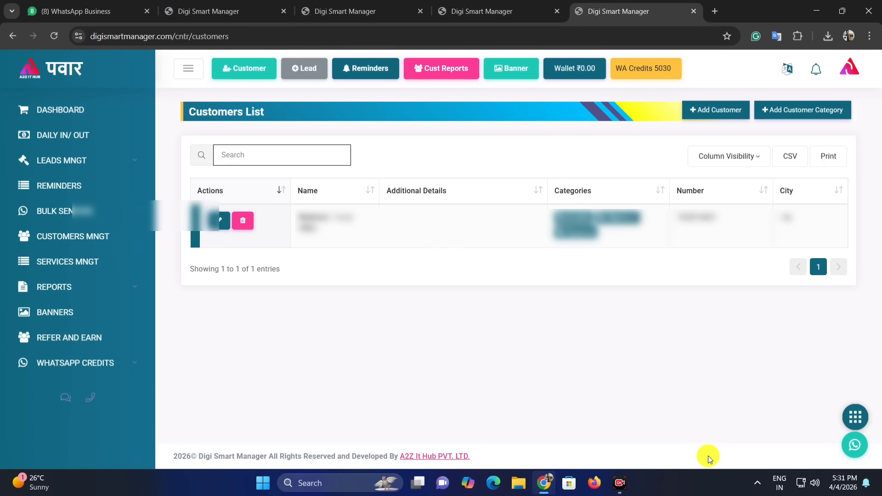
pyautogui.hotkey('ctrl', '1')
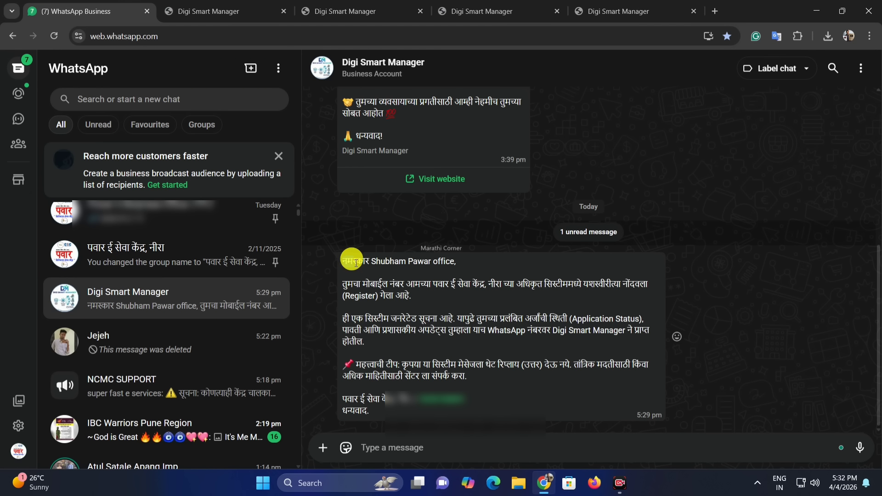
pyautogui.moveTo(343, 262); pyautogui.dragTo(391, 266)
pyautogui.click(413, 281)
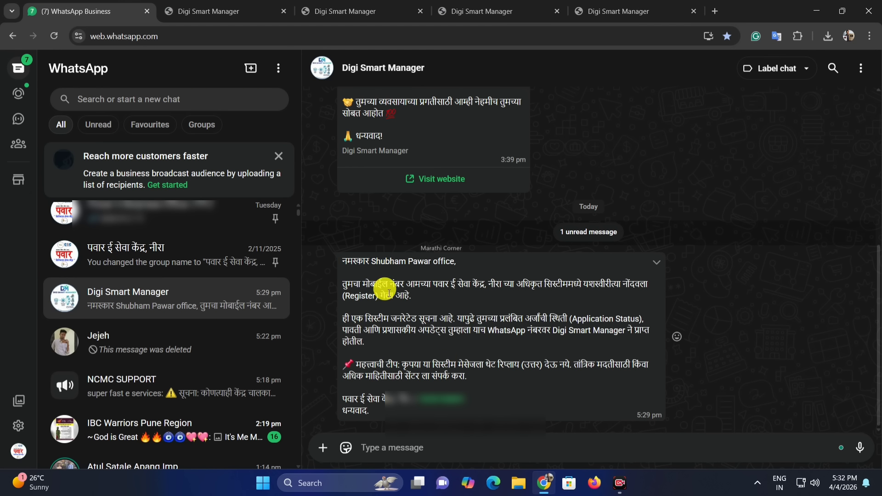
pyautogui.moveTo(349, 263); pyautogui.dragTo(416, 276)
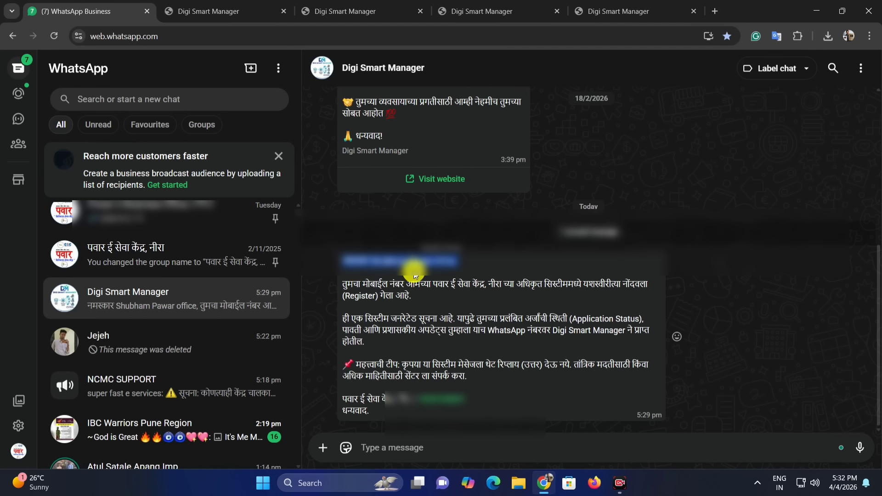
pyautogui.hotkey('ctrl', '5')
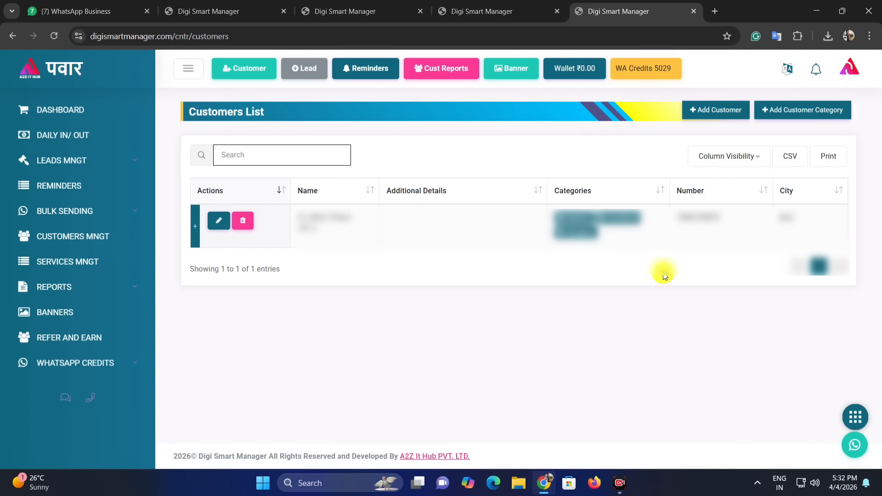
# Add a second customer with name and additional details, tagged Student.
pyautogui.click(732, 114)
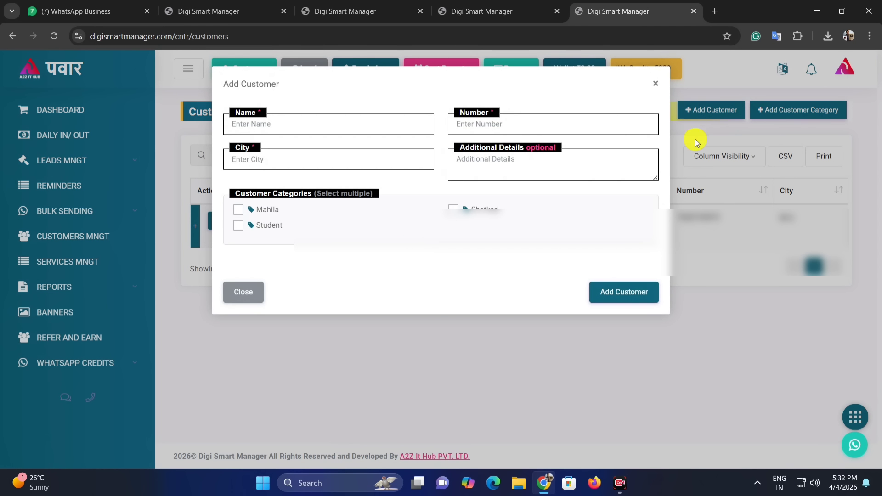
pyautogui.click(264, 122)
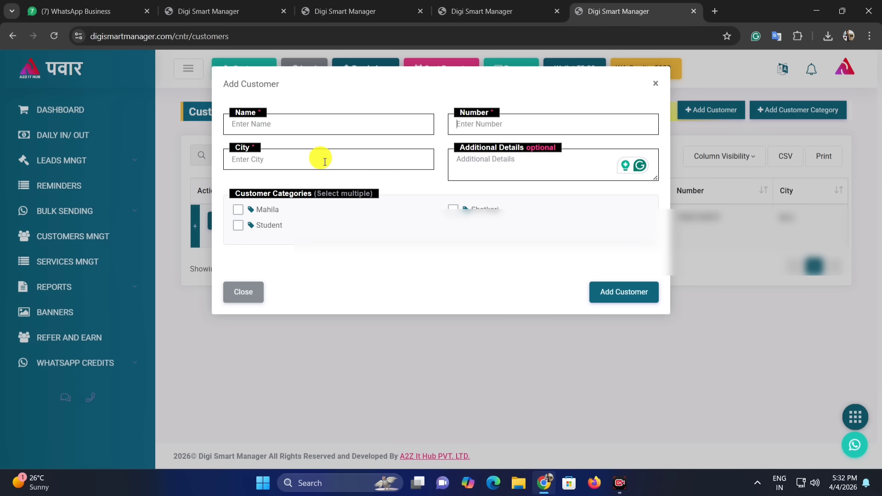
pyautogui.click(498, 172)
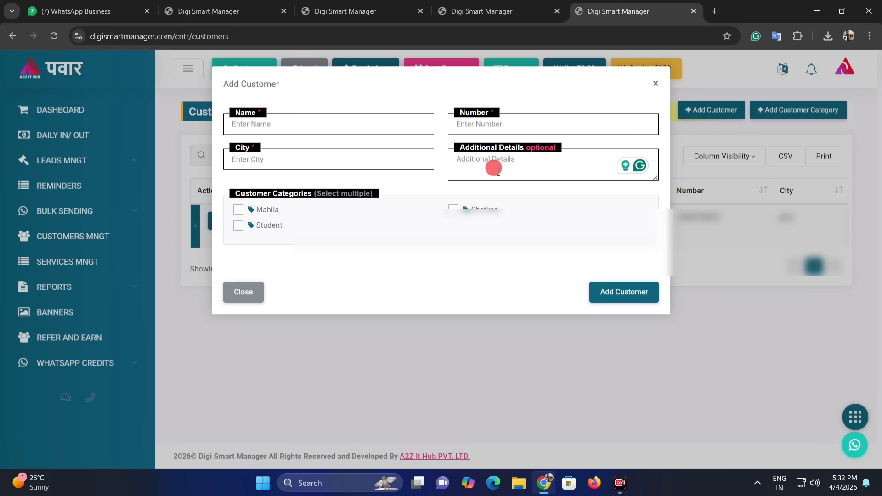
pyautogui.click(238, 225)
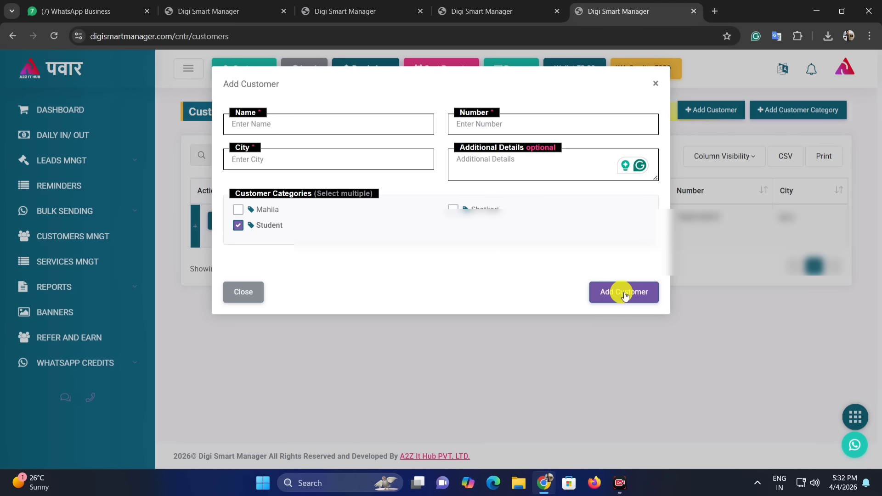
pyautogui.click(712, 462)
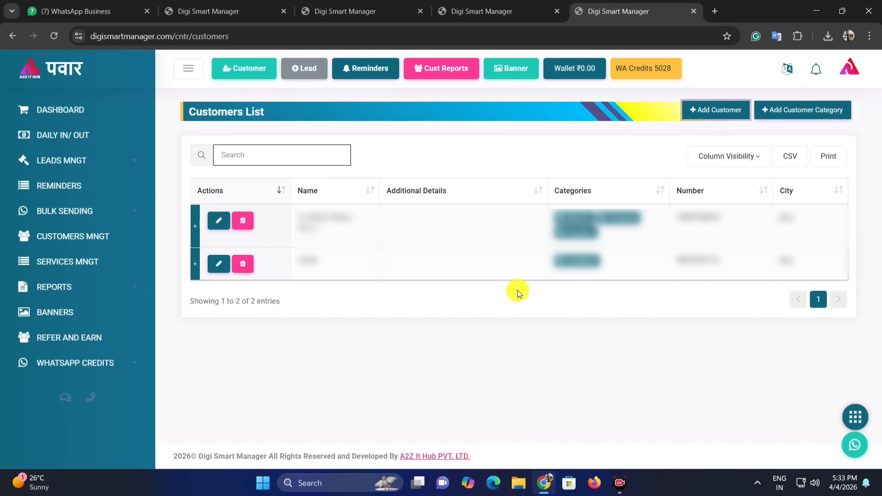
# Create the 'income certificate' service with government fees 150, service fee 50 and 5 expected days.
pyautogui.click(68, 265)
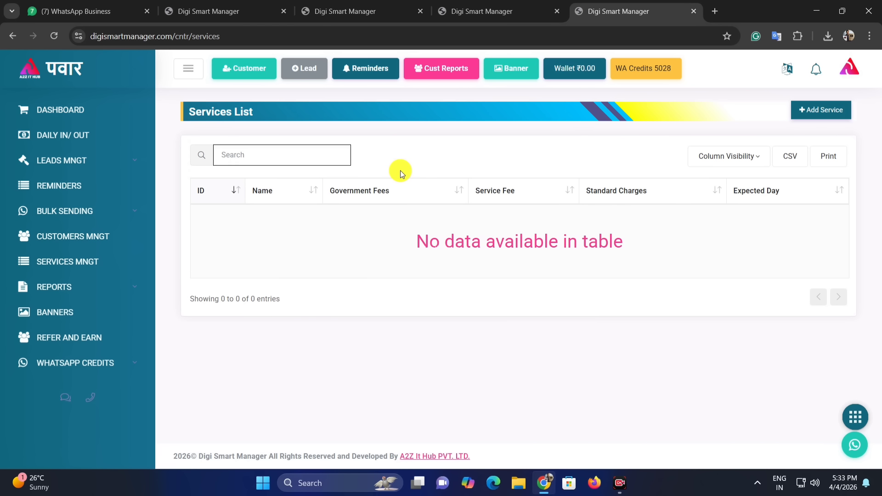
pyautogui.click(823, 114)
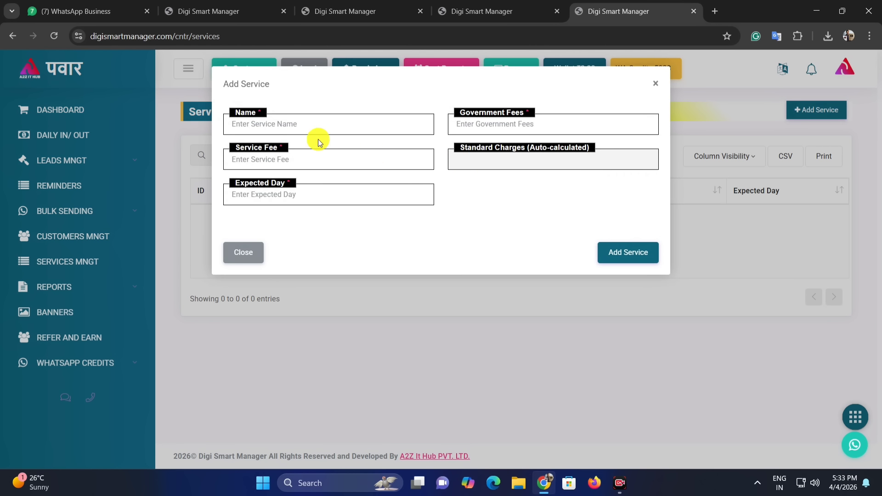
pyautogui.click(255, 124)
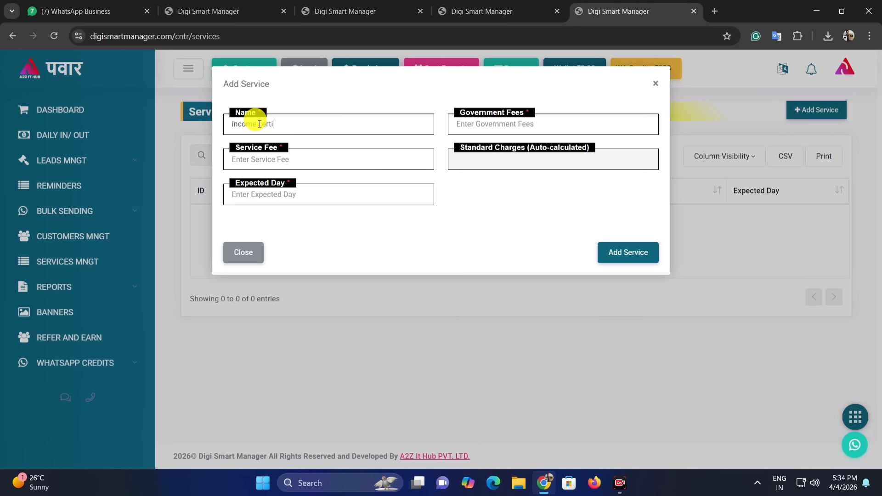
pyautogui.write('ate')
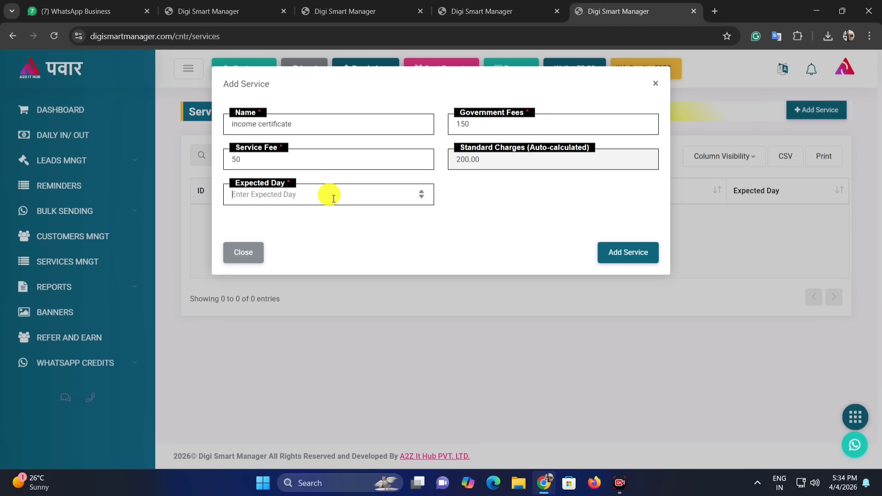
pyautogui.click(289, 192)
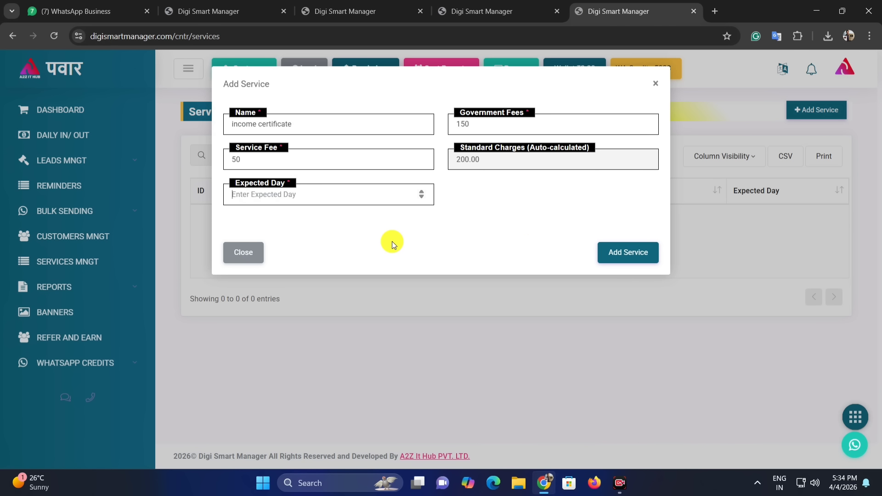
pyautogui.click(275, 196)
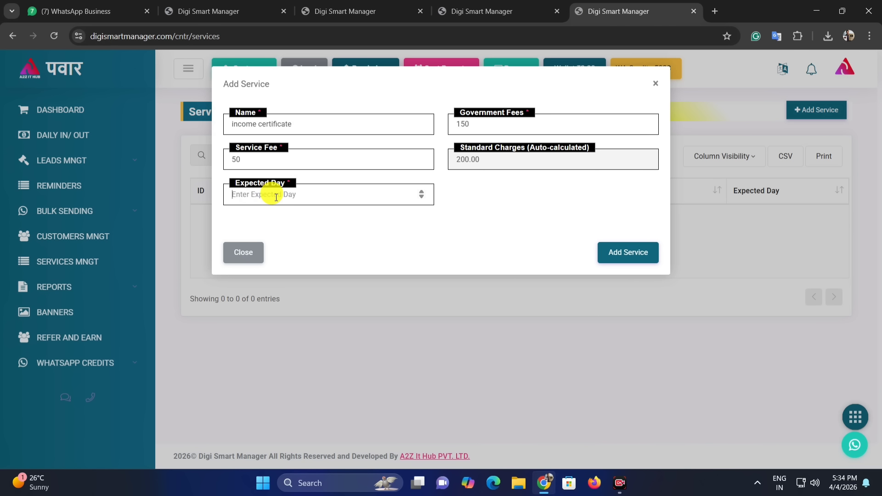
pyautogui.write('5')
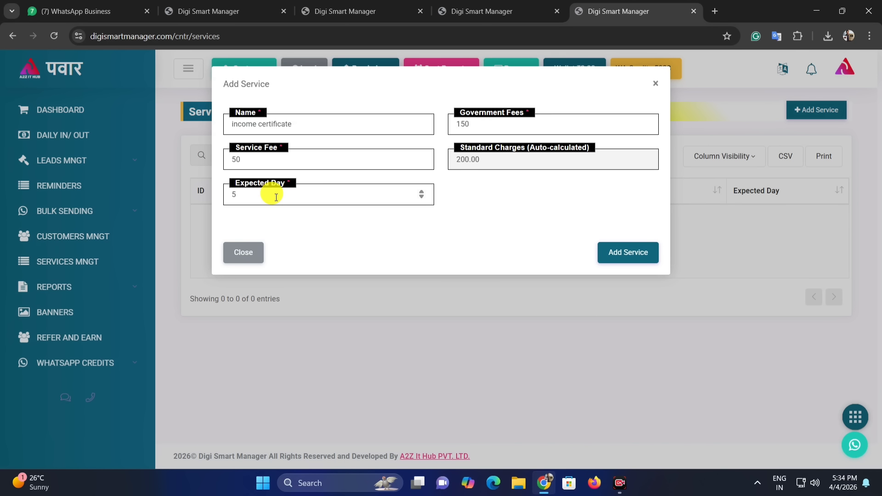
pyautogui.click(614, 252)
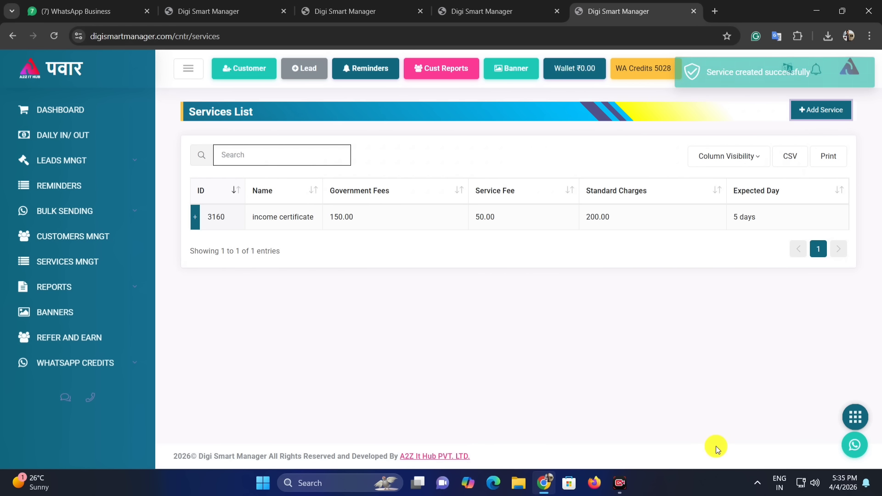
pyautogui.click(820, 111)
# Add the 'Cast certificate' service with 150 government fee, 150 service fee and 6 days.
pyautogui.click(275, 129)
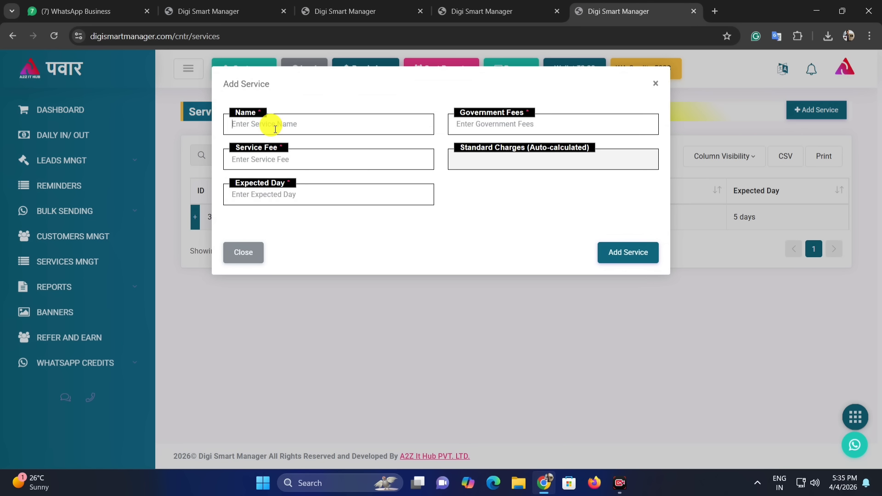
pyautogui.write('Cast certificate')
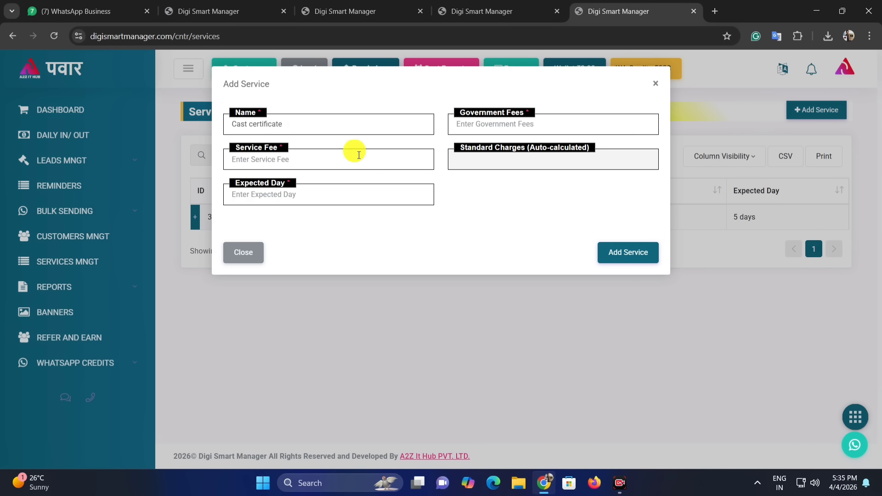
pyautogui.click(531, 130)
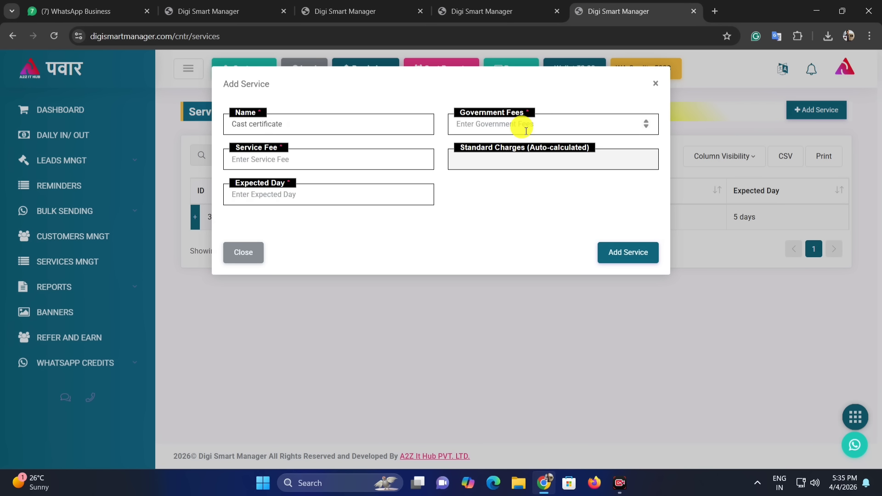
pyautogui.write('1')
pyautogui.press('BackSpace')
pyautogui.write('150')
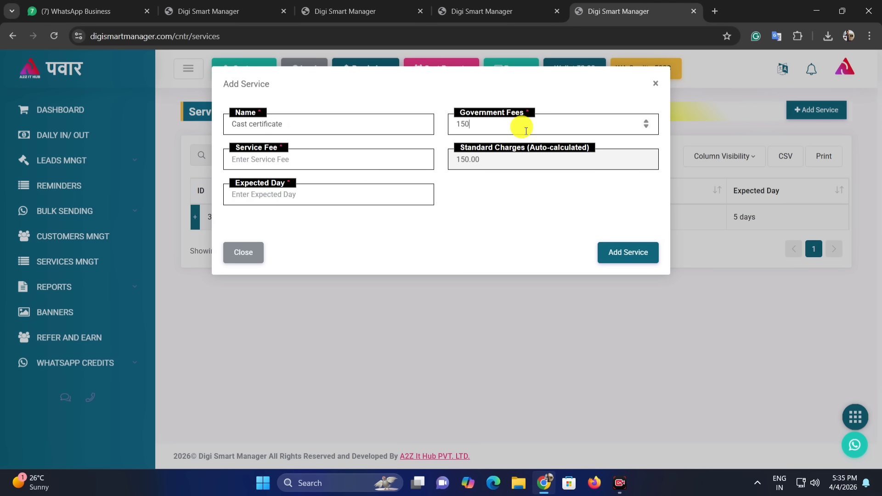
pyautogui.click(289, 156)
pyautogui.write('50')
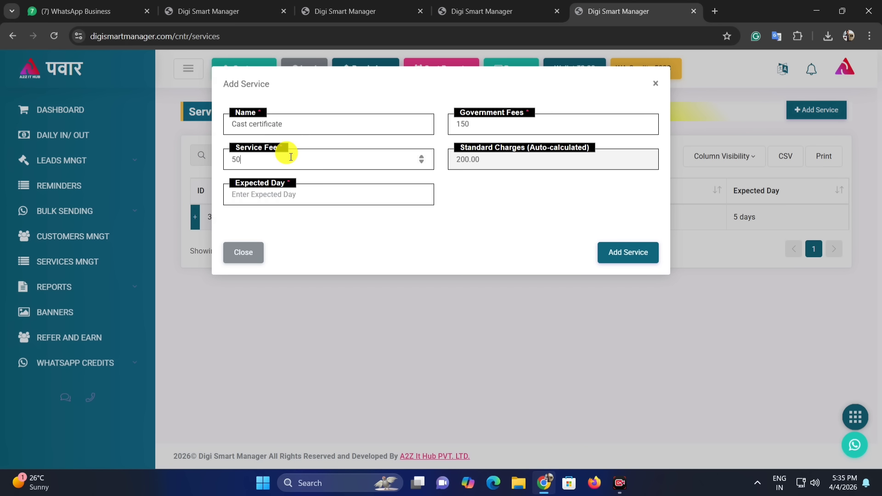
pyautogui.press('BackSpace')
pyautogui.press('BackSpace')
pyautogui.write('150')
pyautogui.click(312, 195)
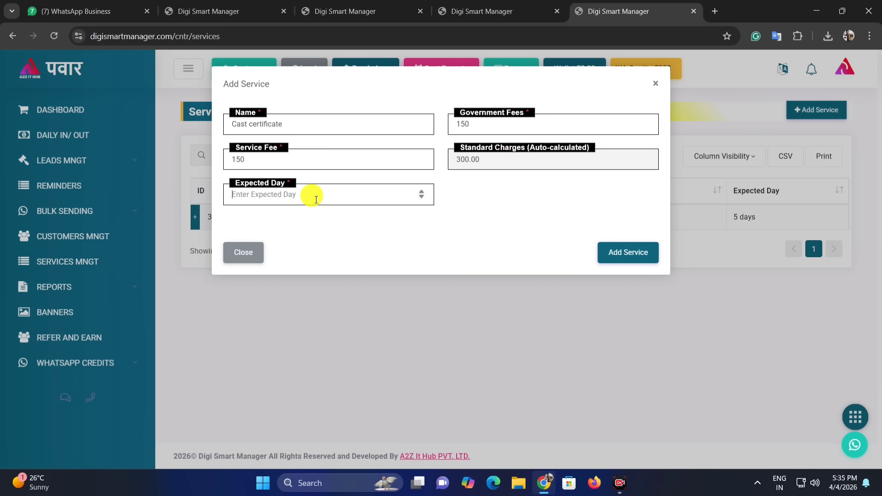
pyautogui.write('6')
pyautogui.click(630, 252)
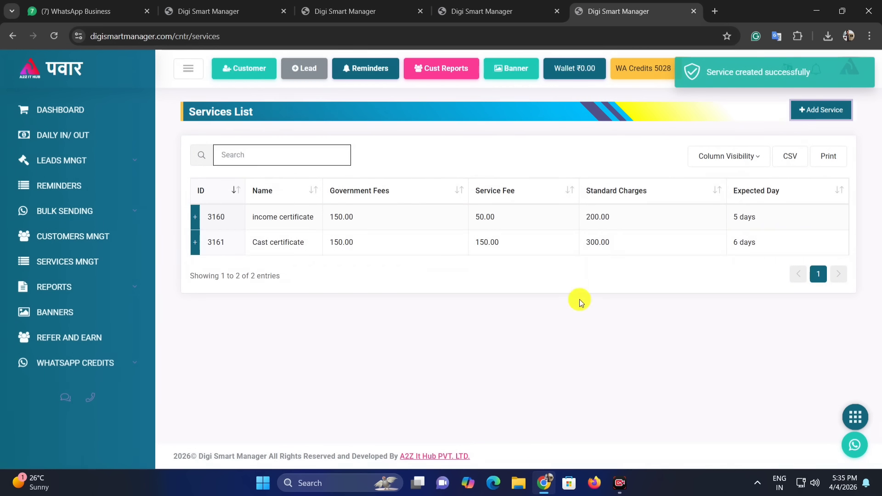
# Compare the two services and sort the Services List by name, then reverse the order.
pyautogui.moveTo(258, 216); pyautogui.dragTo(323, 226)
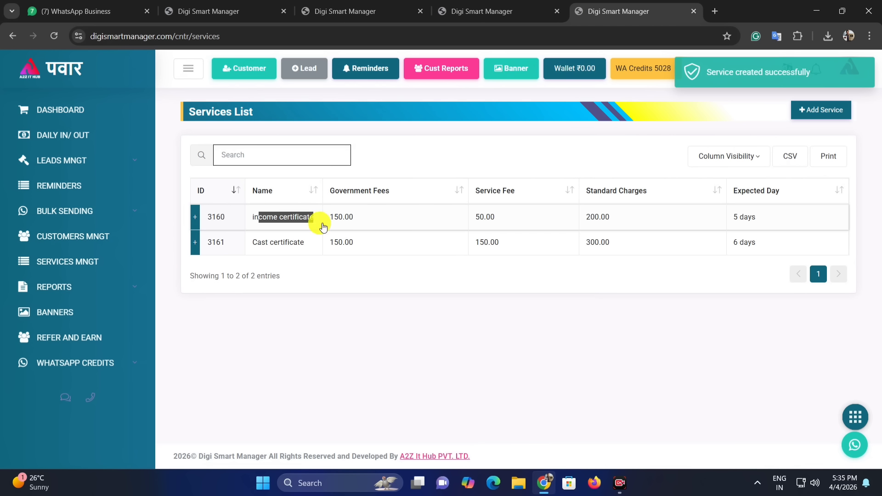
pyautogui.click(306, 247)
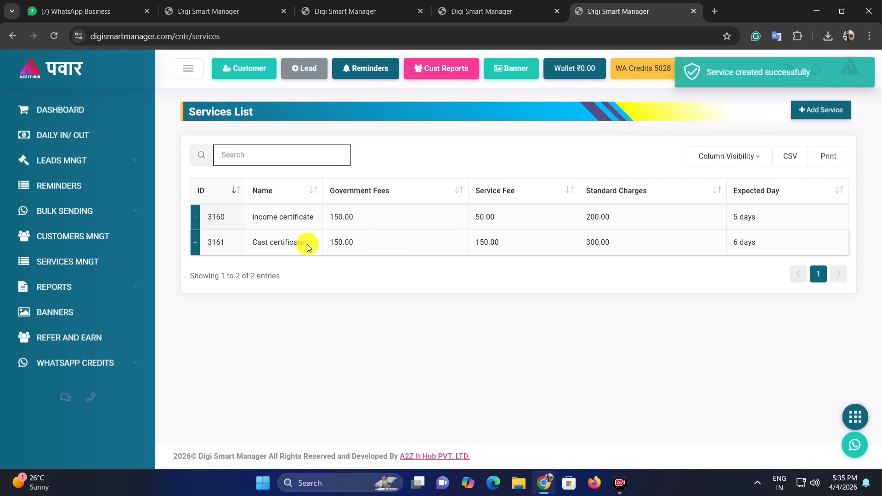
pyautogui.moveTo(307, 244); pyautogui.dragTo(253, 239)
pyautogui.click(286, 192)
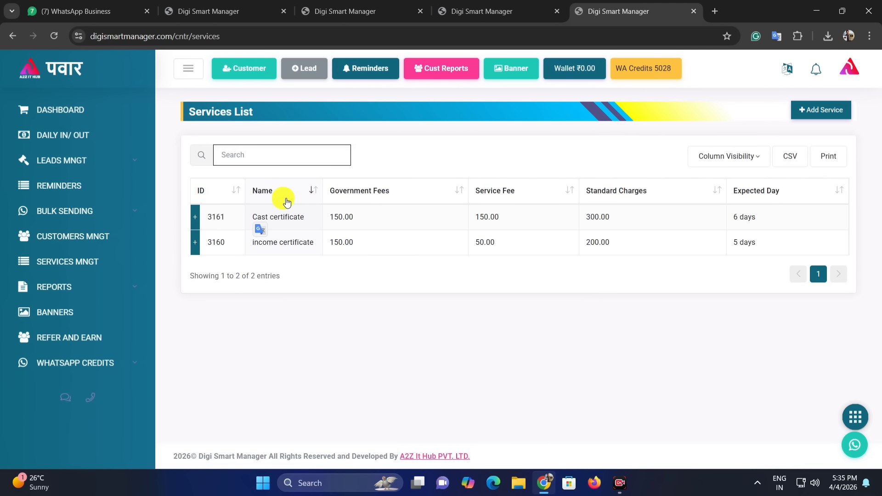
pyautogui.click(289, 192)
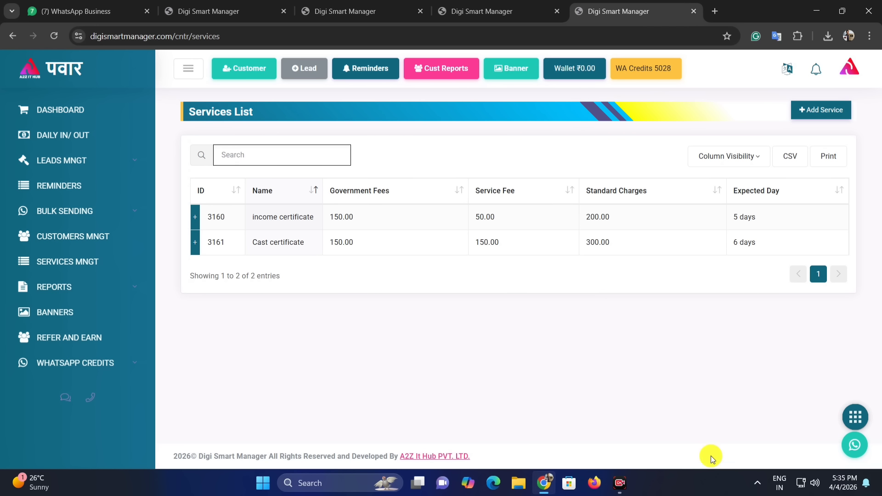
# Start a new lead and select the existing customer by searching their contact number.
pyautogui.click(67, 165)
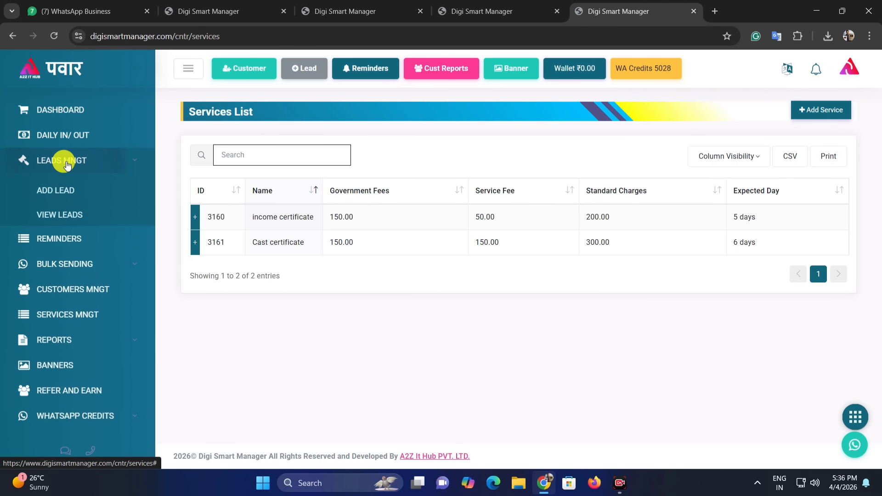
pyautogui.click(70, 192)
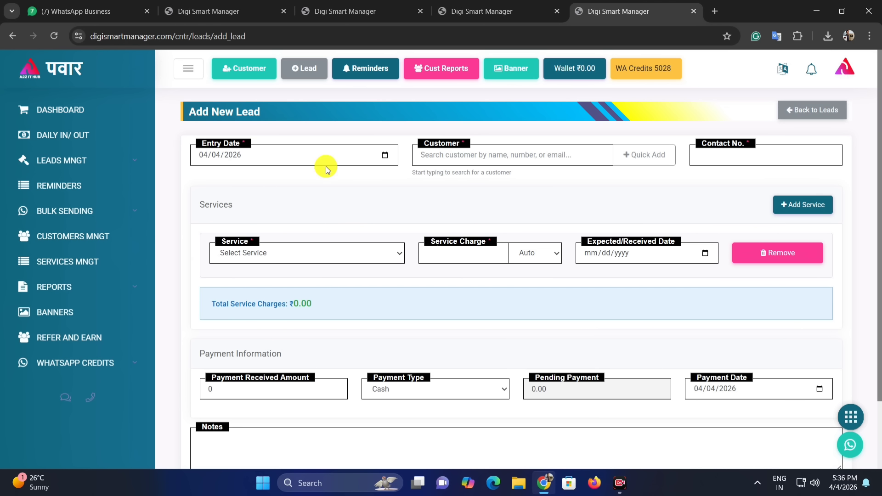
pyautogui.click(445, 155)
pyautogui.write('98')
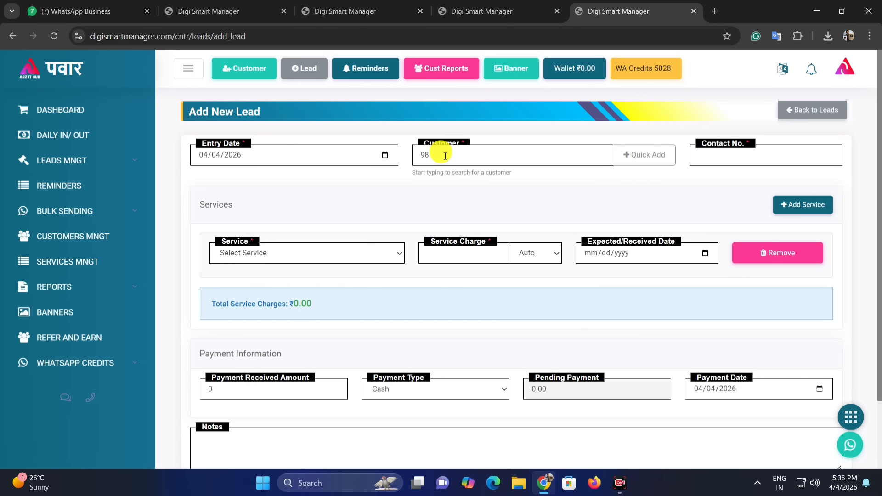
pyautogui.press('BackSpace')
pyautogui.press('BackSpace')
pyautogui.write('70')
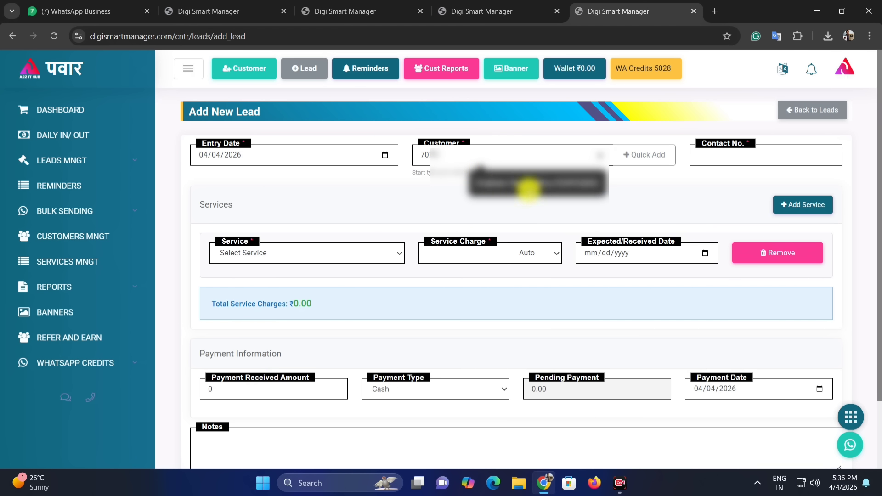
pyautogui.click(519, 184)
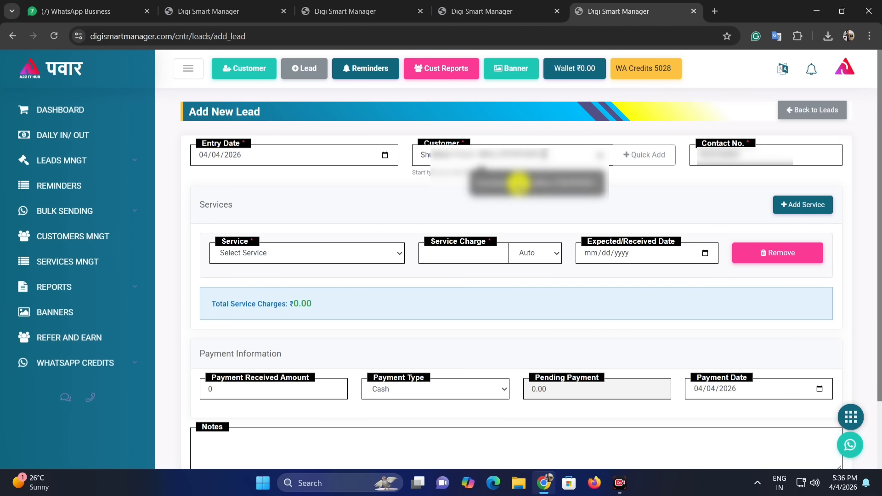
# Close the Quick Add customer form unsaved and bring up the Service list.
pyautogui.click(643, 159)
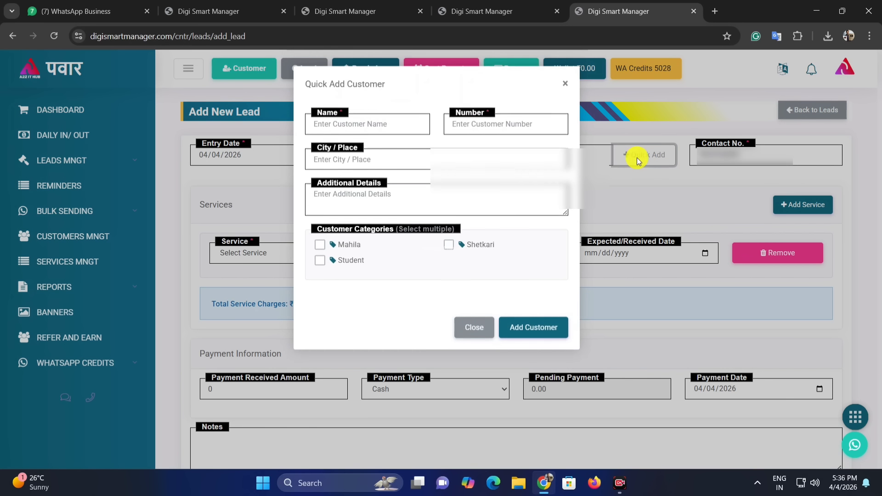
pyautogui.click(474, 318)
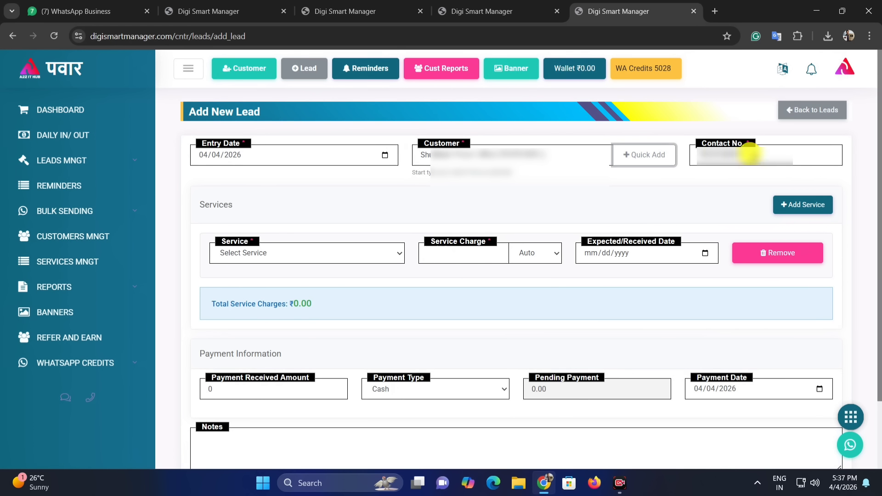
pyautogui.click(248, 253)
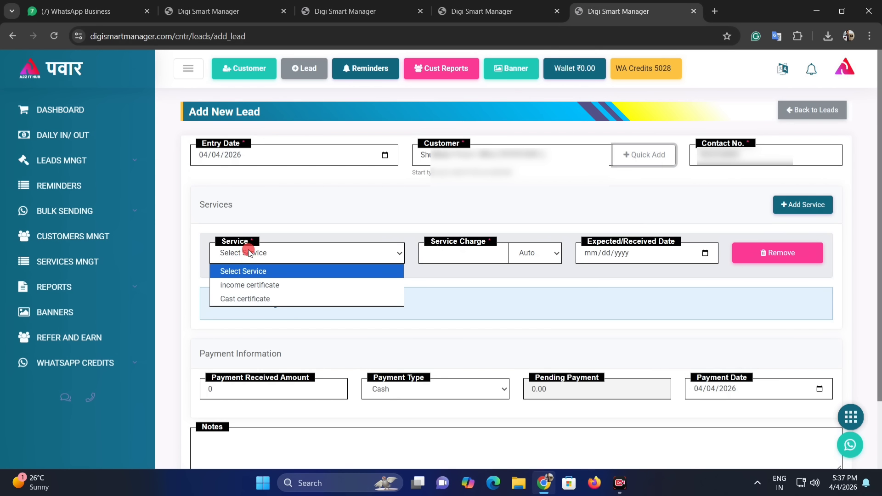
# Pick Cast certificate as the first service and confirm its 300.00 charge and 04/10/2026 date.
pyautogui.click(254, 300)
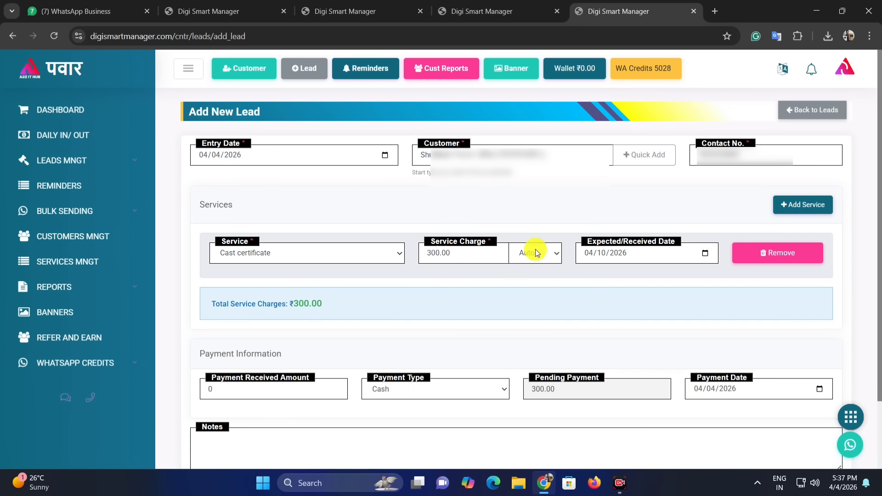
pyautogui.click(468, 256)
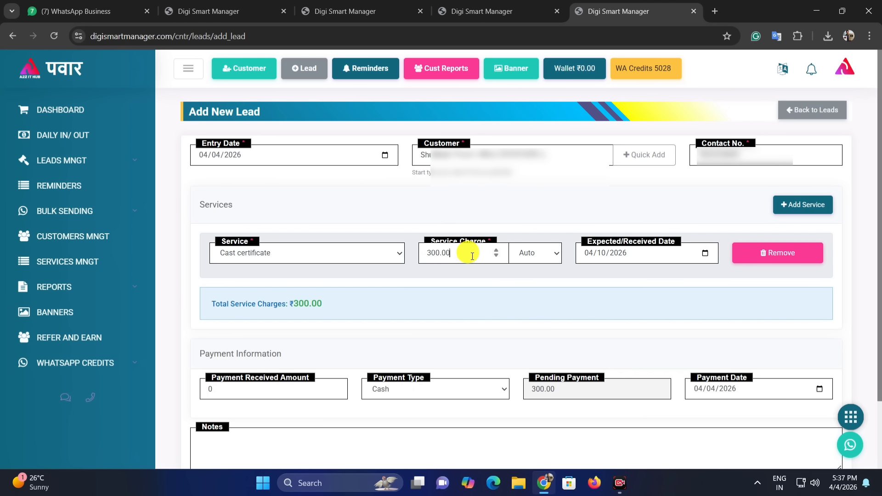
pyautogui.click(440, 256)
pyautogui.moveTo(440, 255); pyautogui.dragTo(421, 253)
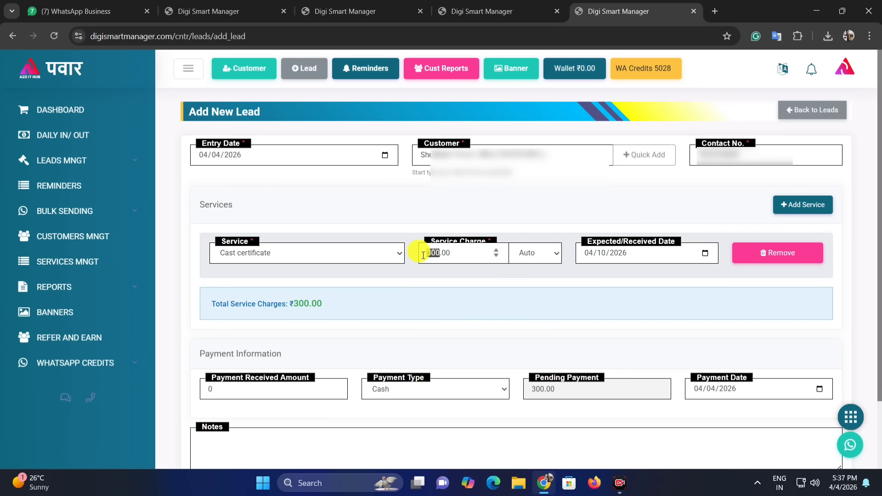
pyautogui.click(597, 289)
pyautogui.click(655, 255)
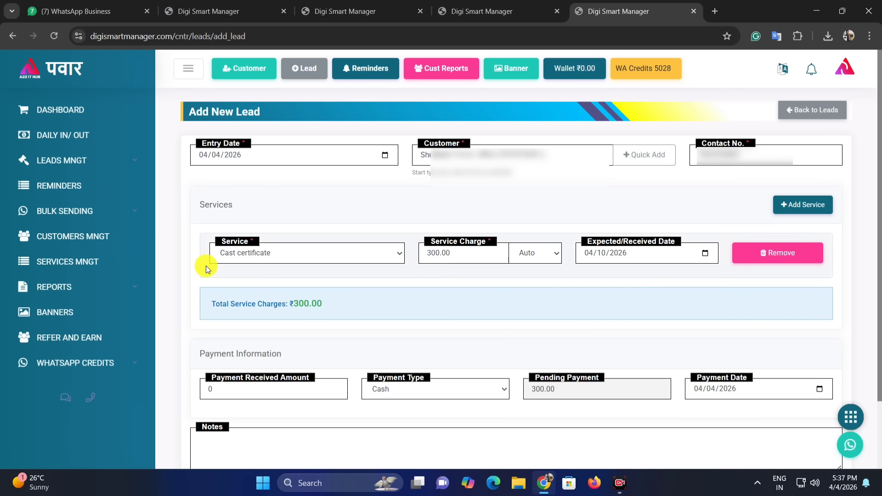
# Add income certificate as a second service at 200.00, keeping expected date 04/09/2026.
pyautogui.click(790, 205)
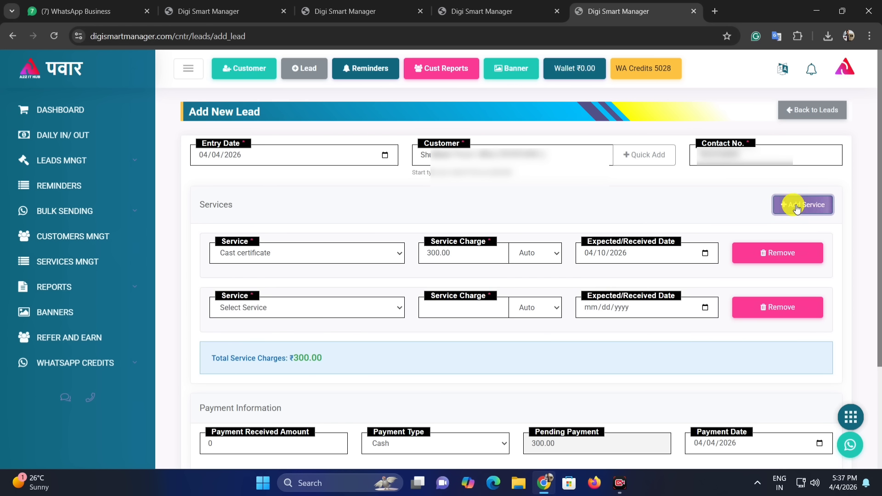
pyautogui.click(230, 307)
pyautogui.click(251, 339)
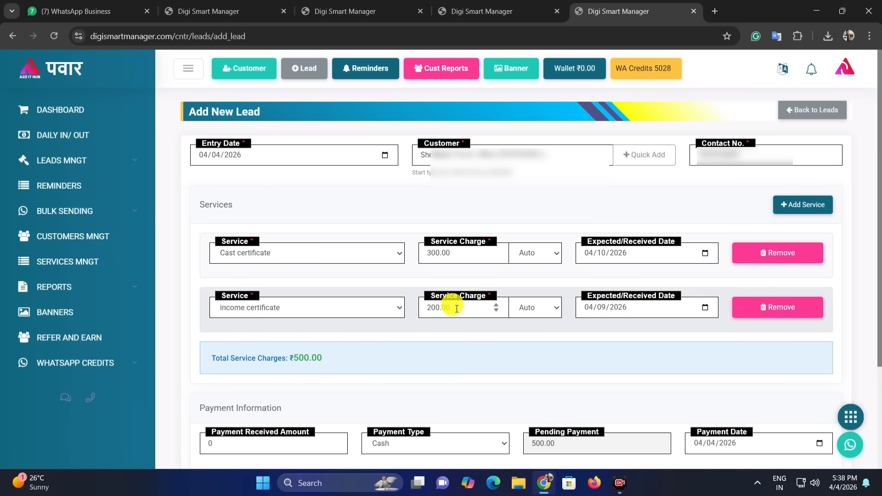
pyautogui.doubleClick(436, 313)
pyautogui.click(633, 312)
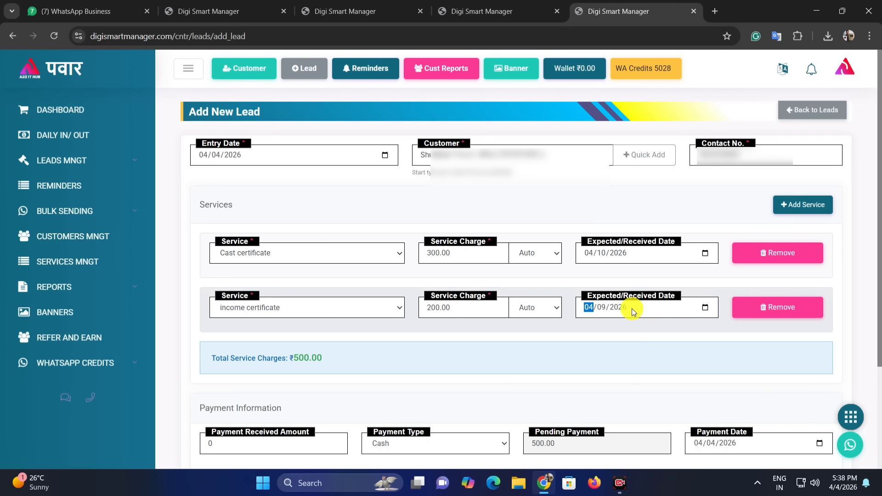
pyautogui.click(597, 312)
pyautogui.click(701, 227)
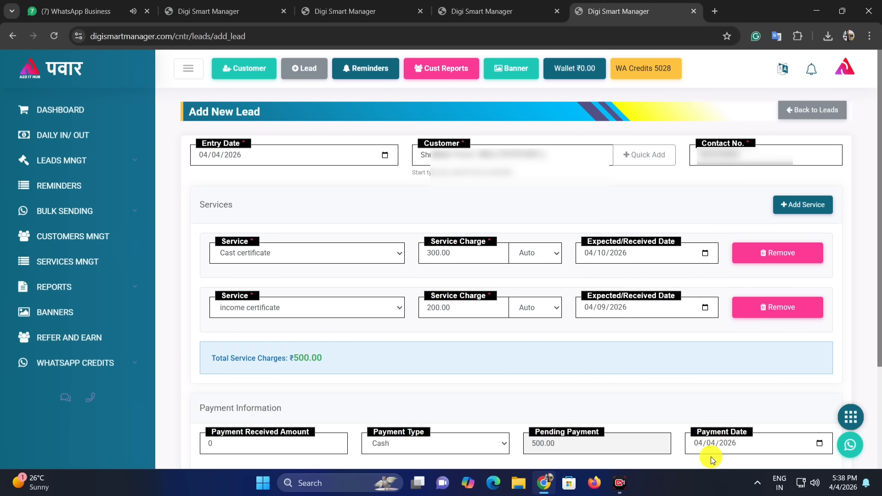
# Select the 0 Payment Received Amount in the payment information section for replacement.
pyautogui.scroll(-3, 711, 457)
pyautogui.moveTo(203, 276); pyautogui.dragTo(246, 295)
pyautogui.click(237, 305)
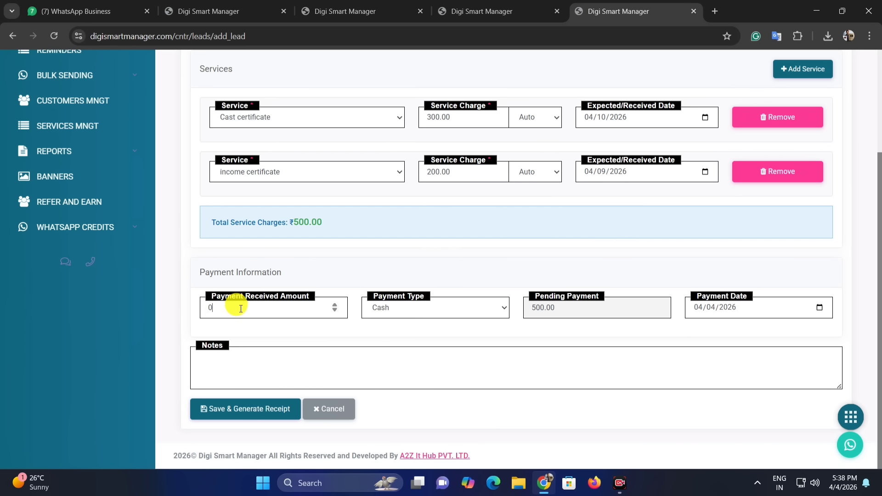
pyautogui.doubleClick(210, 307)
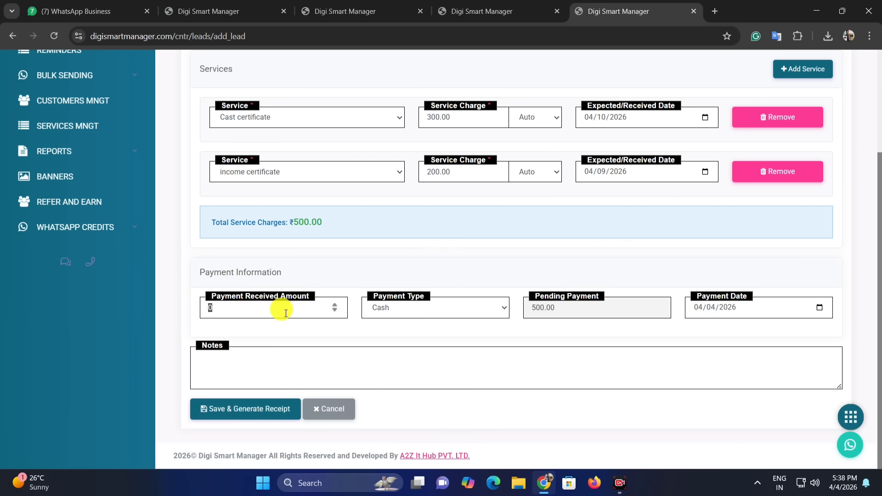
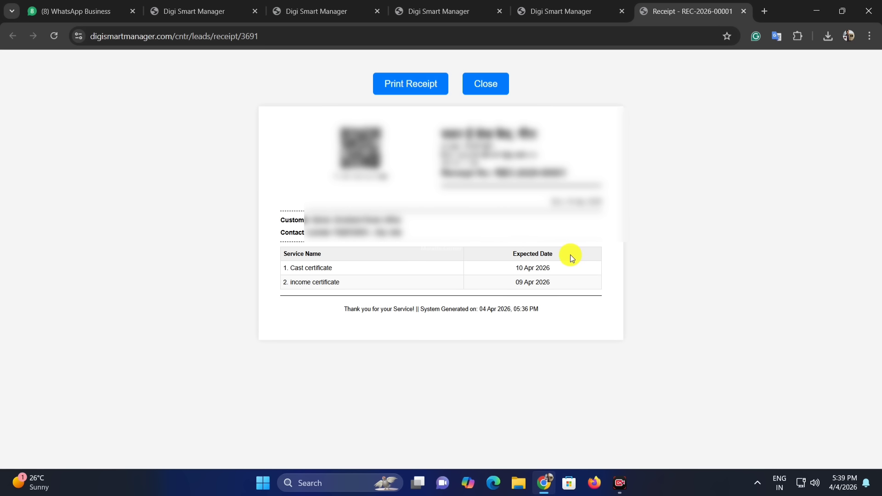
# Highlight the certificate dates on the receipt, then switch to the WhatsApp Business chat.
pyautogui.doubleClick(588, 202)
pyautogui.doubleClick(543, 268)
pyautogui.moveTo(527, 254); pyautogui.dragTo(551, 265)
pyautogui.click(541, 279)
pyautogui.hotkey('ctrl', '1')
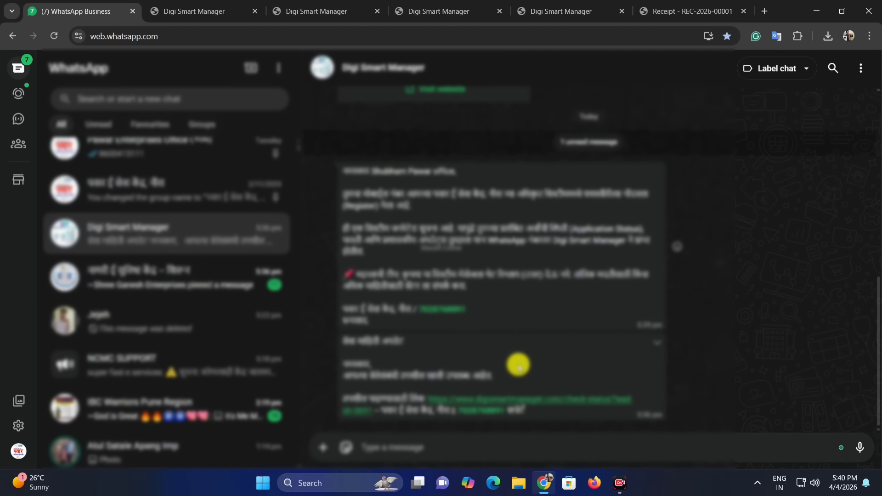
# Check the Digi Smart Manager registration message in the WhatsApp chat.
pyautogui.click(340, 335)
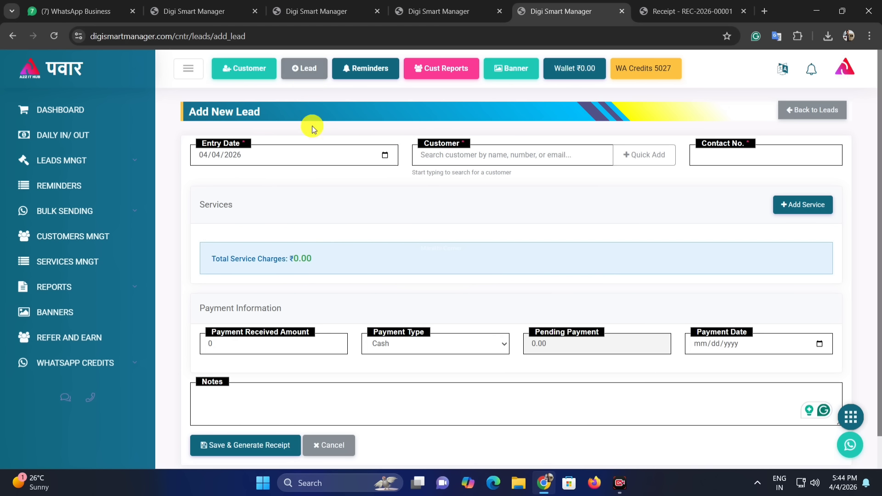
# Open Reminders to see REC-2026-00001's follow-up due 09 Apr 2026.
pyautogui.click(56, 178)
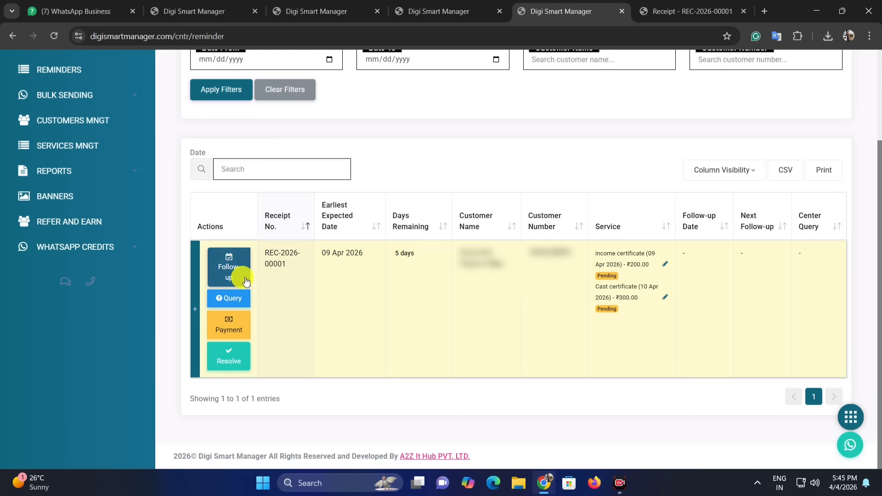
pyautogui.click(227, 274)
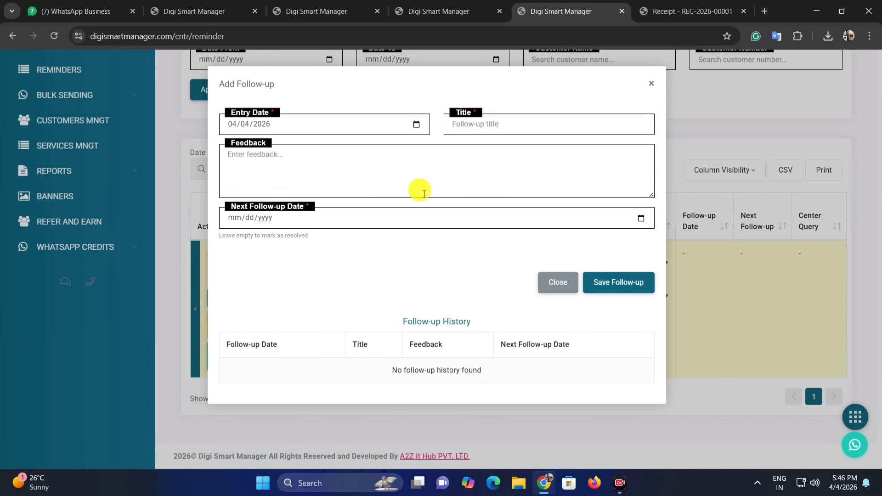
pyautogui.click(317, 166)
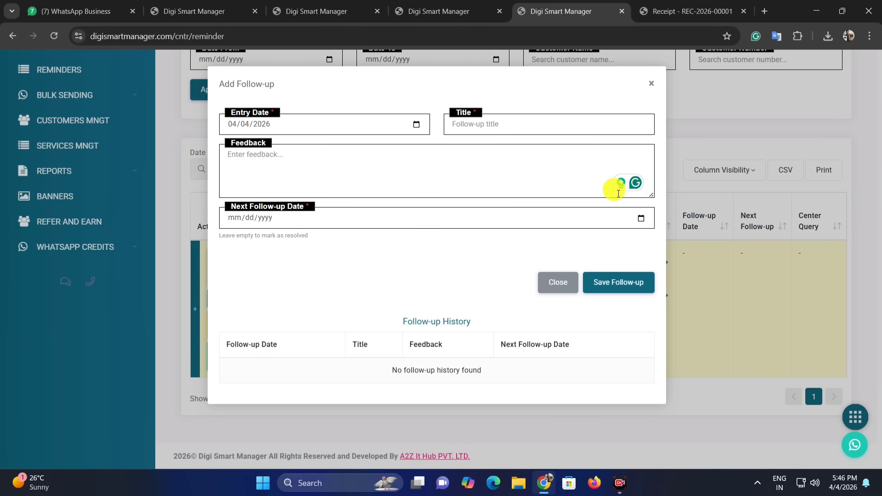
pyautogui.click(558, 282)
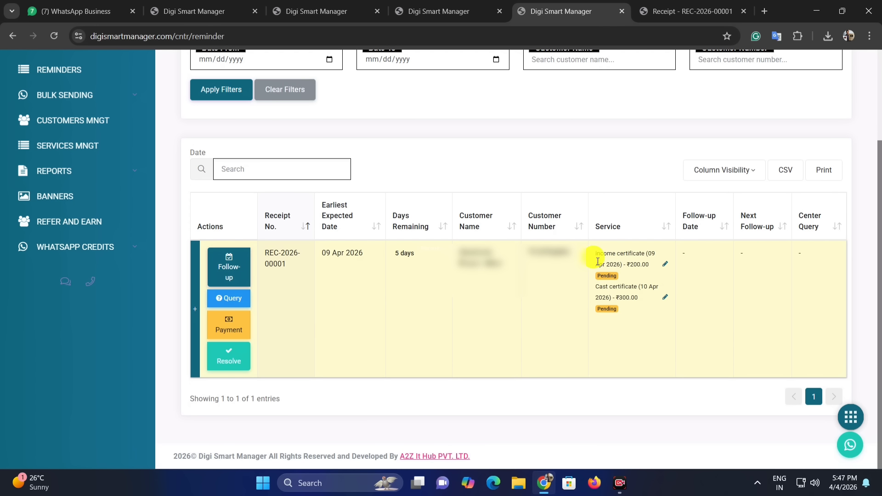
# Paste 'shla sodlela dkhla mila nahi centre gheun ya' as REC-2026-00001's center query and save it.
pyautogui.click(232, 300)
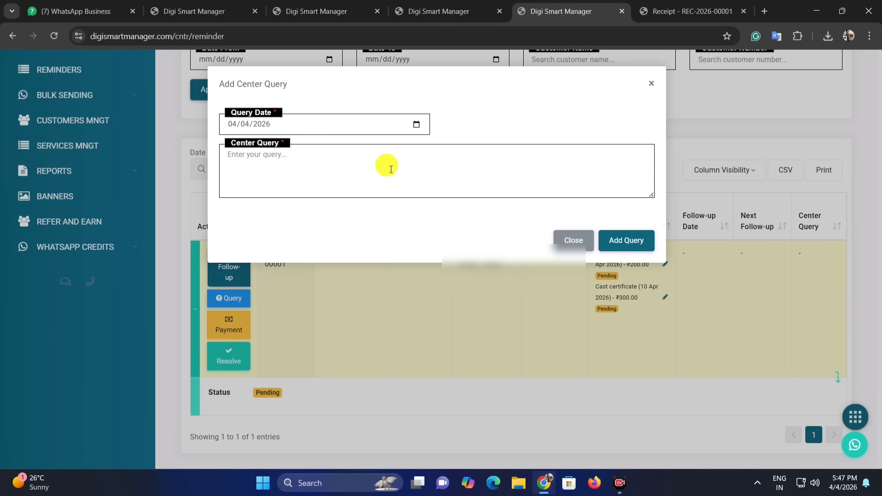
pyautogui.click(239, 162)
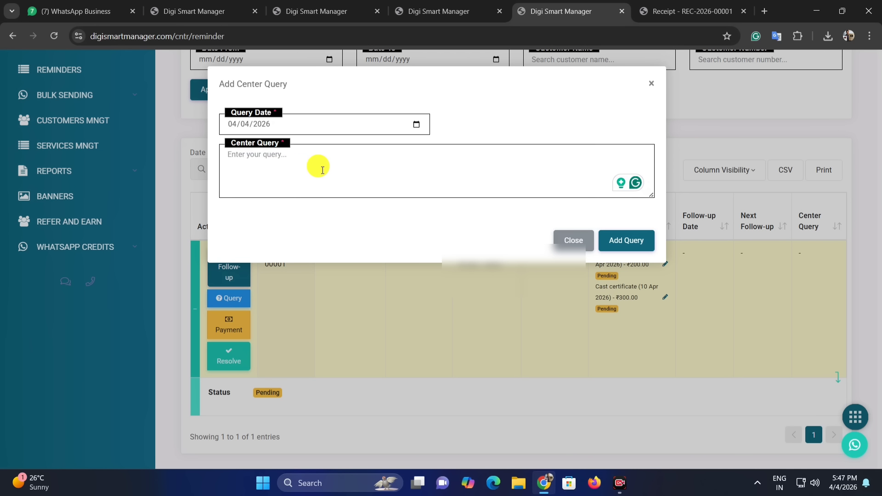
pyautogui.write('shla sodlela dkhla mila nahi centre gheun ya')
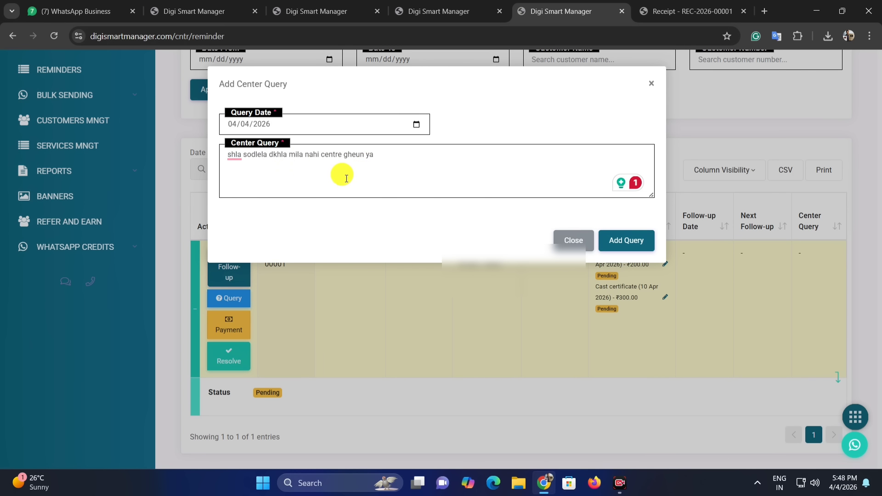
pyautogui.click(638, 239)
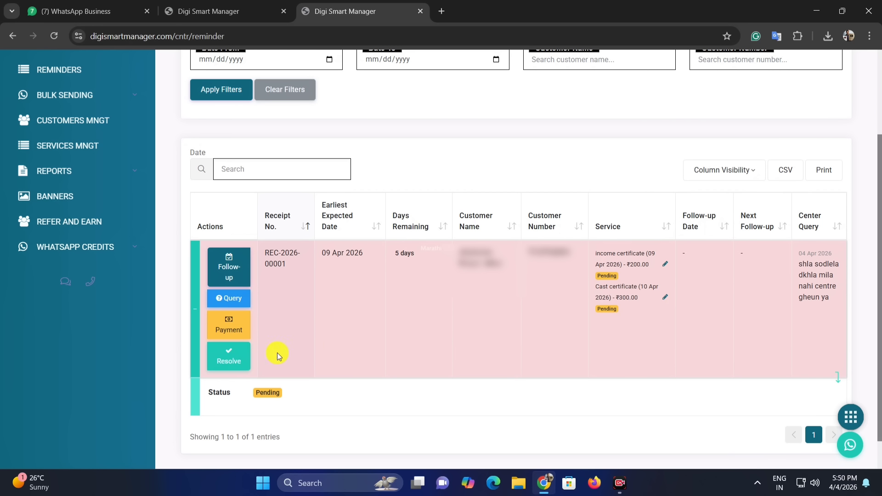
pyautogui.click(234, 328)
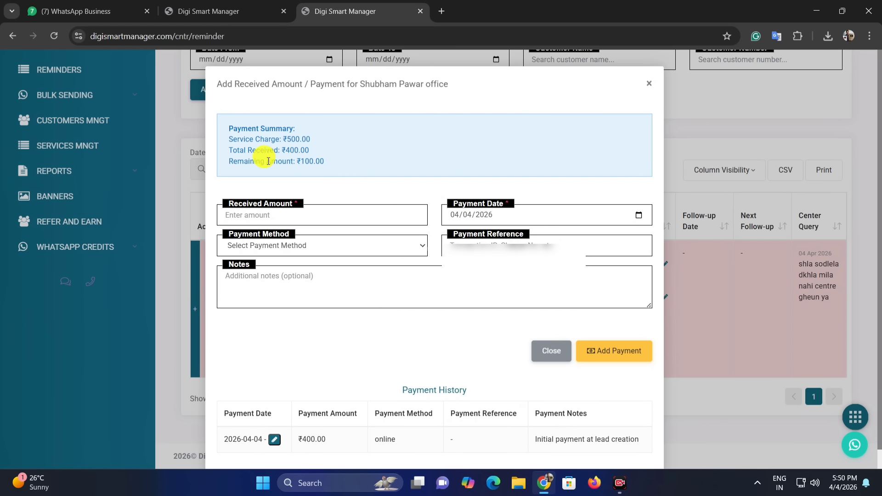
pyautogui.moveTo(300, 150); pyautogui.dragTo(276, 143)
pyautogui.click(384, 171)
pyautogui.click(653, 83)
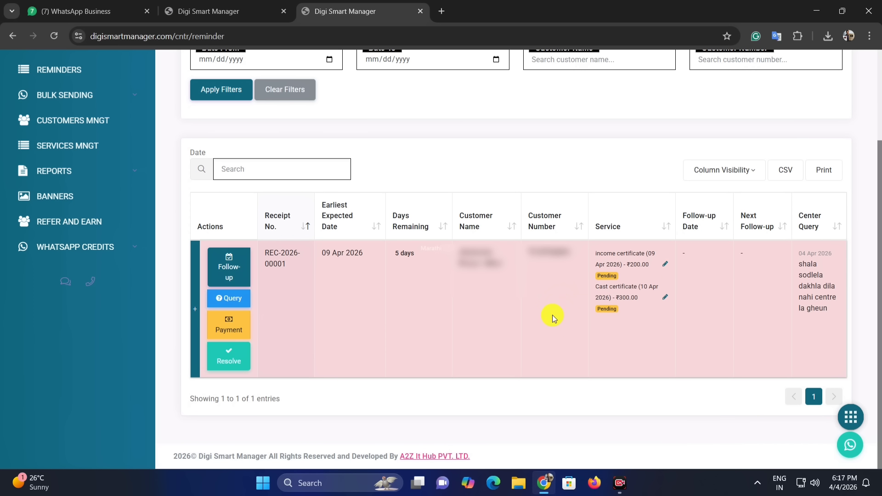
# Update the income certificate service status to Resolved.
pyautogui.click(665, 266)
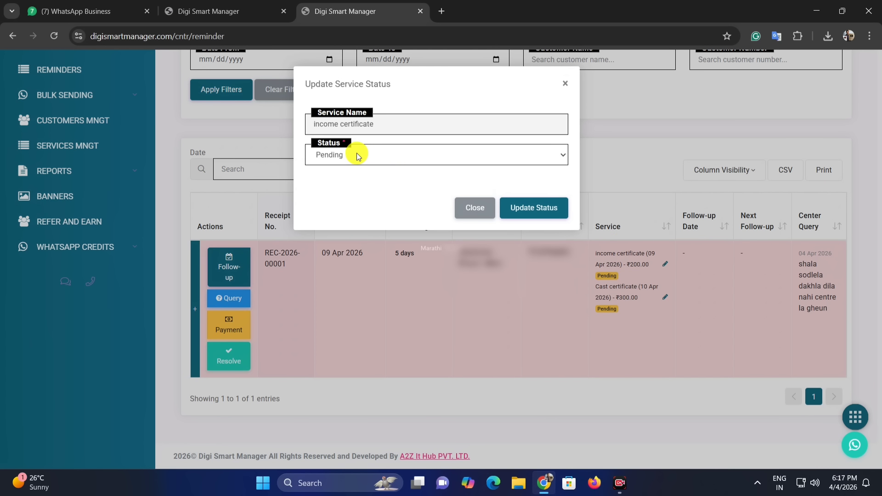
pyautogui.click(356, 154)
pyautogui.click(347, 183)
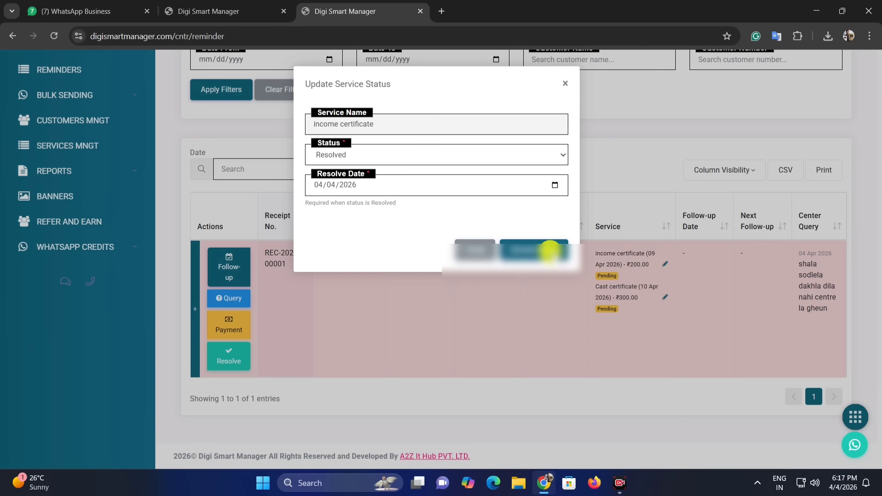
pyautogui.click(547, 250)
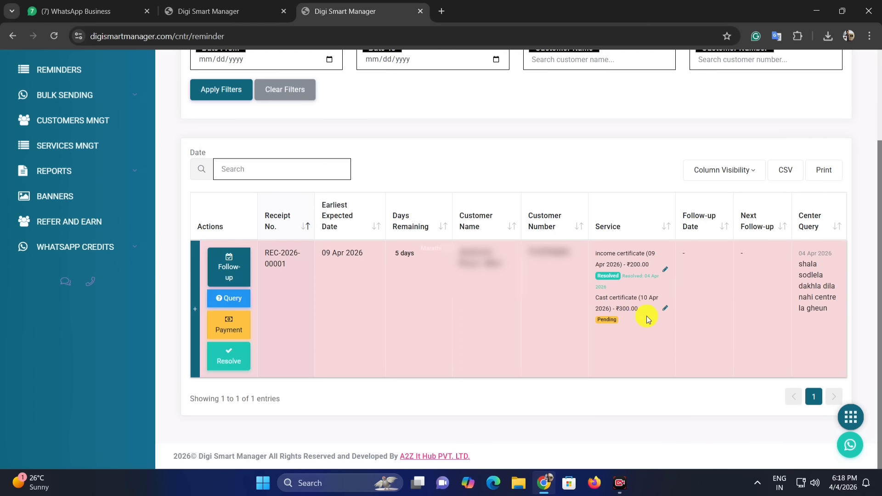
# Update the Cast certificate service status to Resolved.
pyautogui.click(665, 309)
pyautogui.click(346, 156)
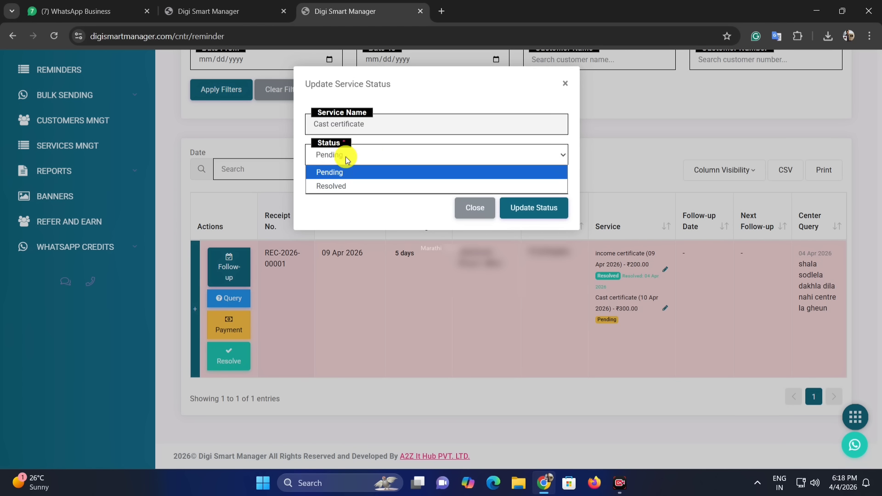
pyautogui.click(363, 185)
pyautogui.click(534, 248)
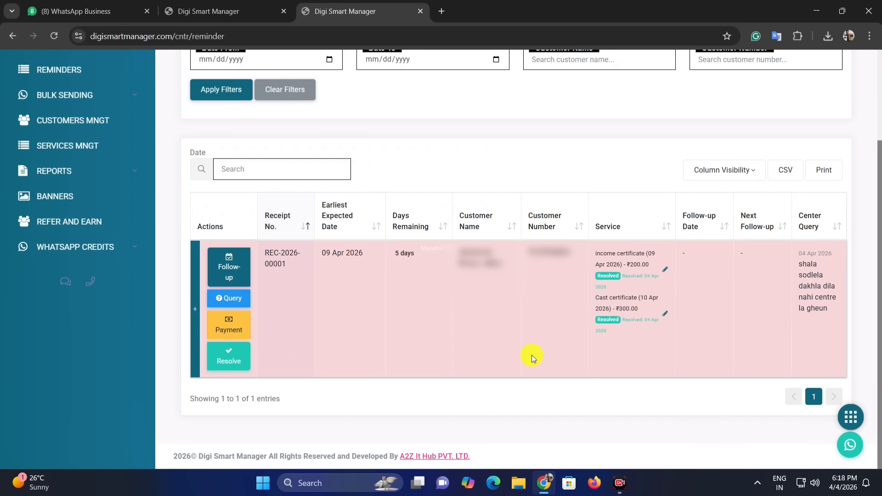
# Resolve and confirm the REC-2026-00001 reminder, leaving the Reminders table empty.
pyautogui.click(237, 366)
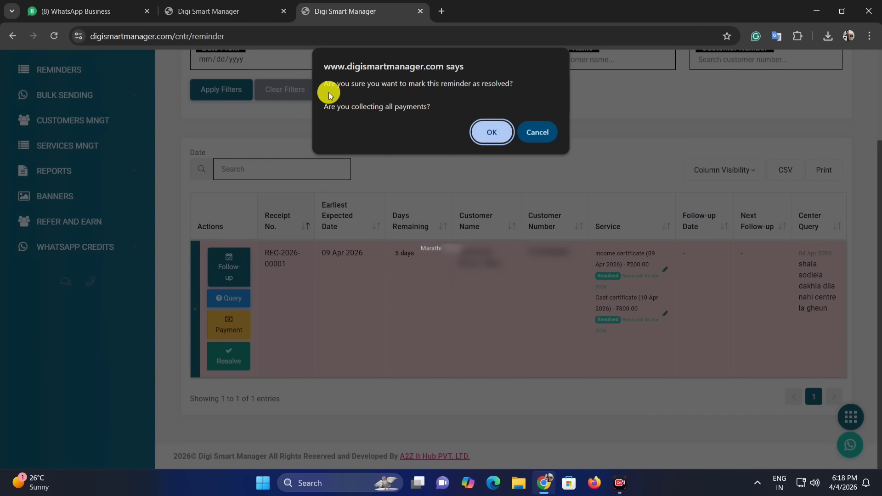
pyautogui.click(493, 132)
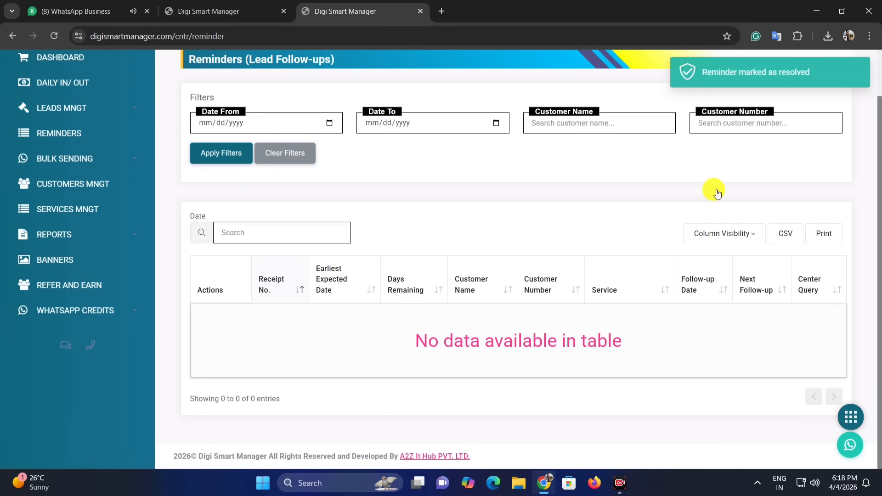
pyautogui.scroll(2, 441, 308)
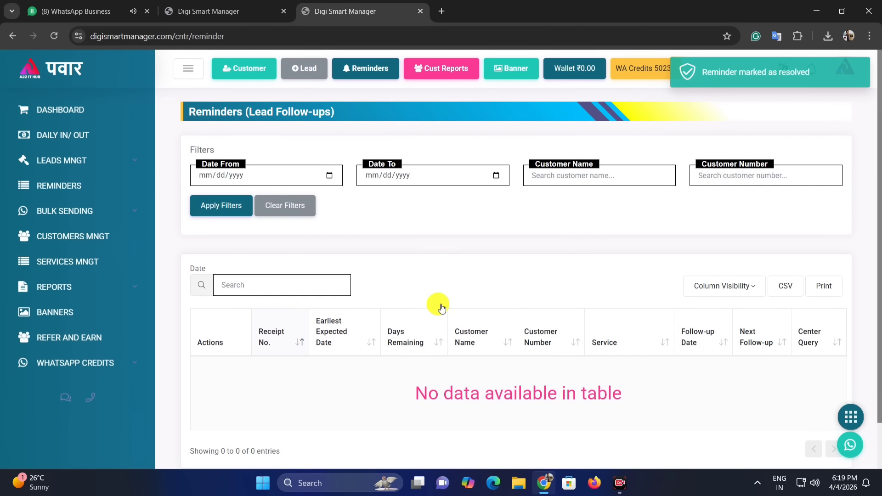
pyautogui.click(69, 161)
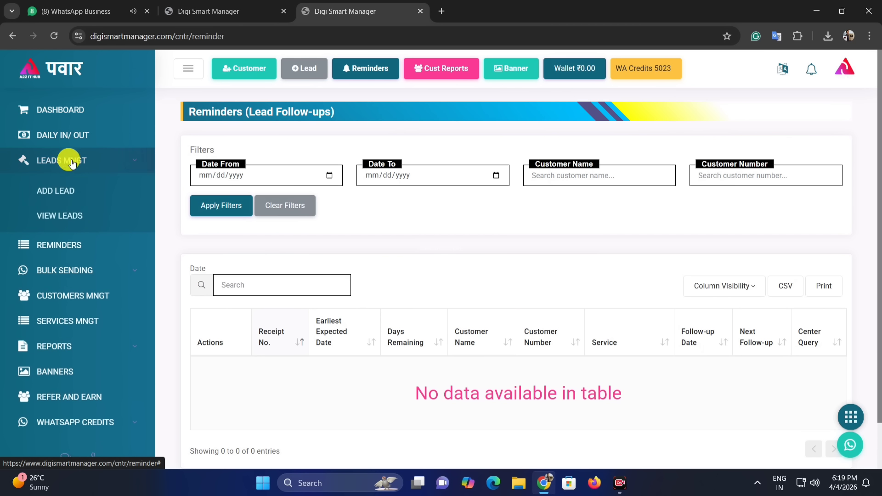
# On the Schemes page, activate the FSSAI food licence scheme and open its banner editor.
pyautogui.click(72, 222)
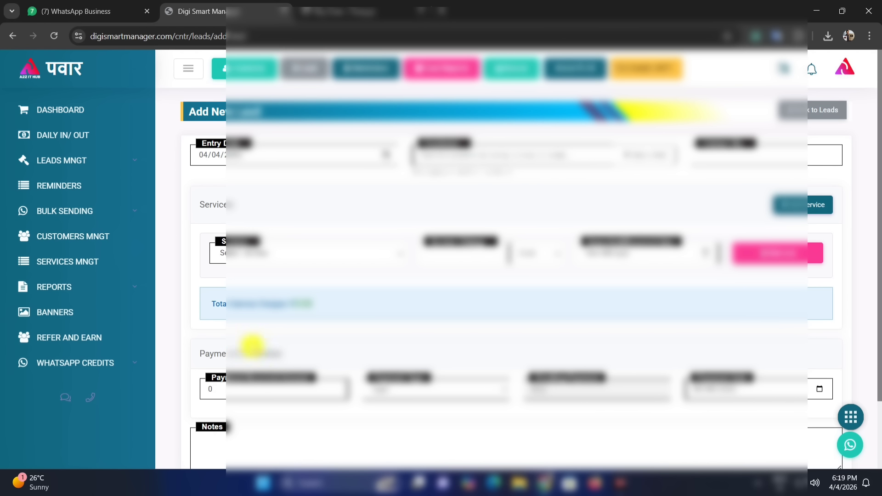
pyautogui.click(68, 316)
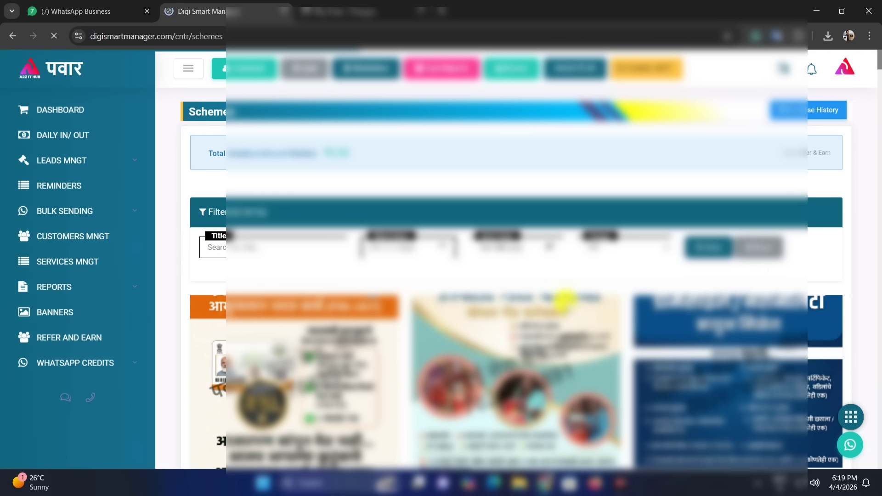
pyautogui.scroll(-1, 460, 220)
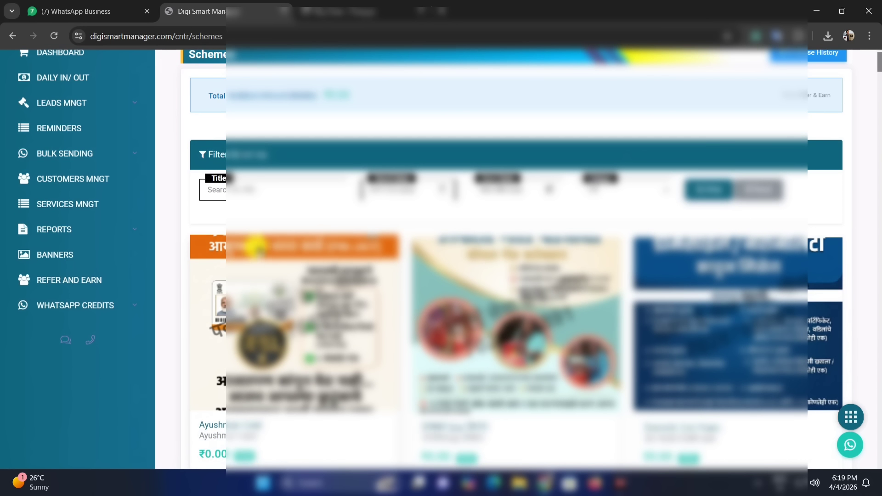
pyautogui.scroll(-7, 255, 247)
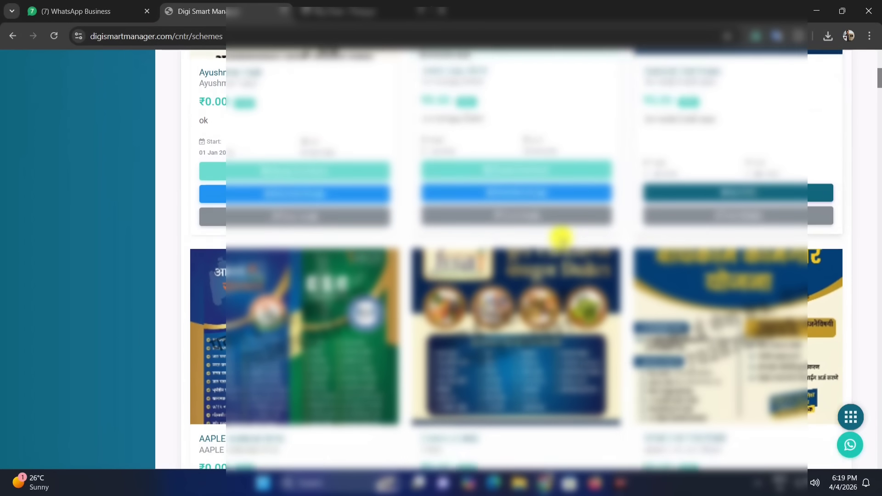
pyautogui.scroll(-2, 560, 238)
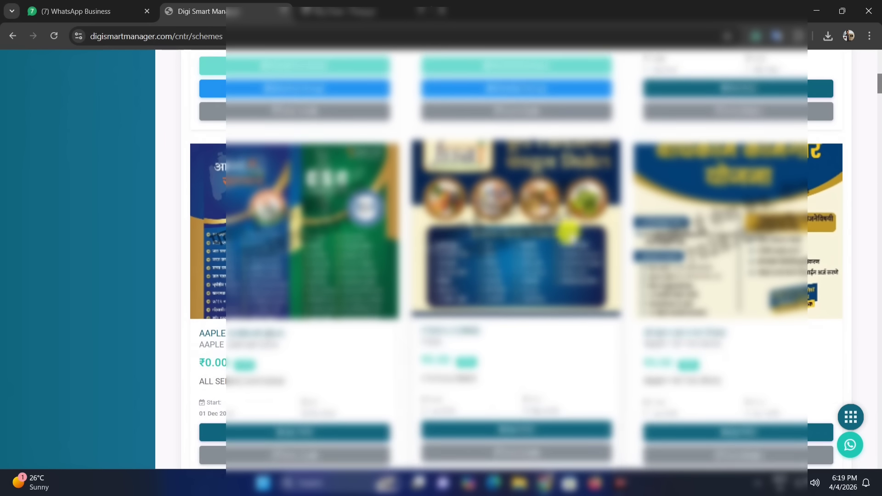
pyautogui.scroll(-2, 569, 233)
pyautogui.scroll(1, 396, 250)
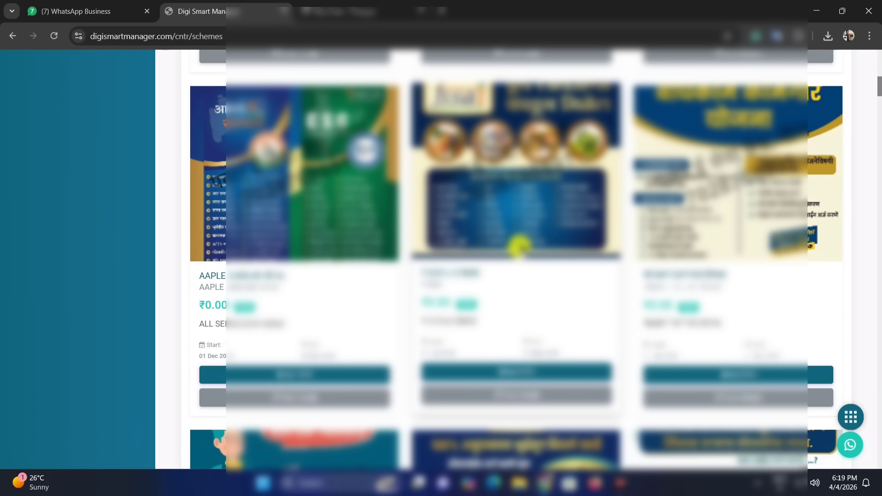
pyautogui.scroll(-1, 519, 246)
pyautogui.scroll(-1, 561, 286)
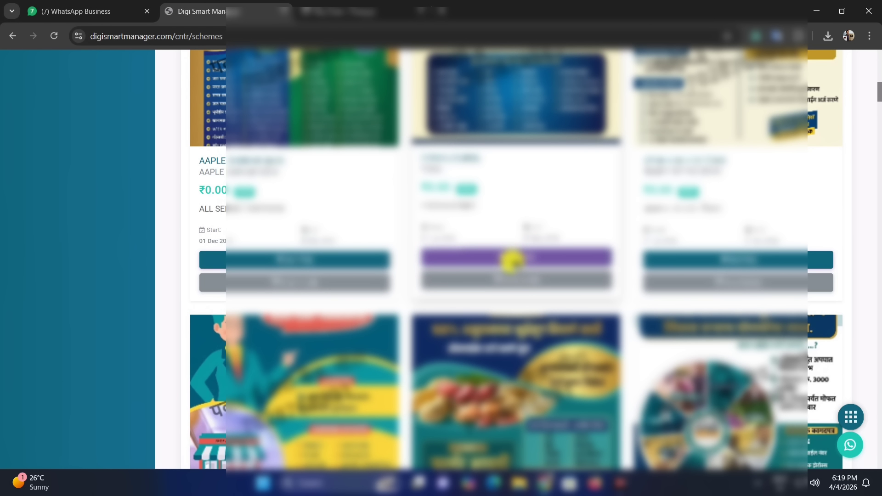
pyautogui.click(518, 257)
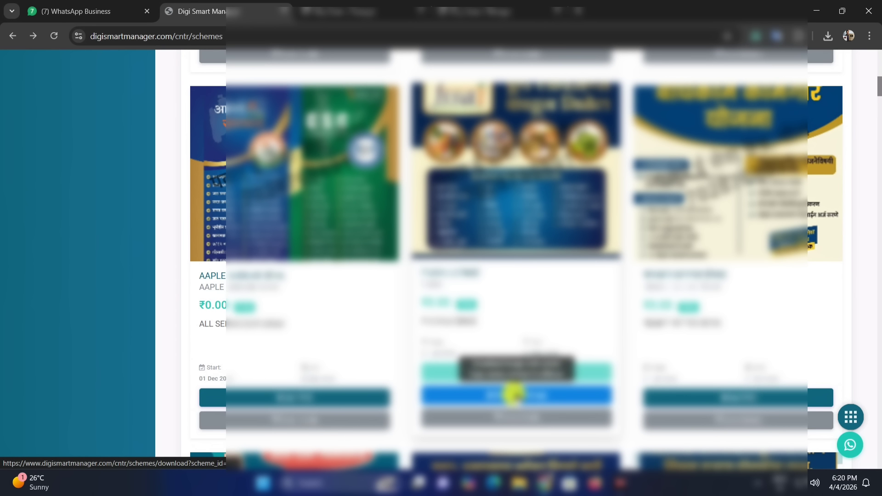
pyautogui.click(511, 393)
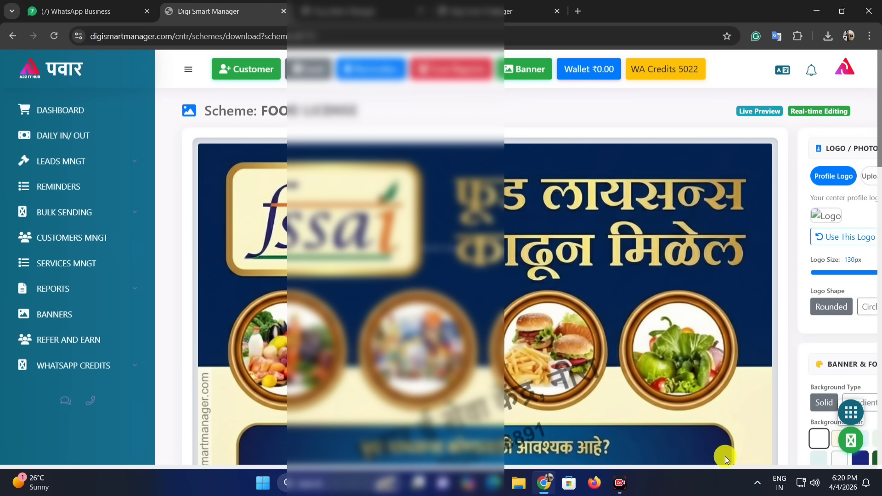
# Shrink the banner preview to a smaller size.
pyautogui.scroll(-10, 704, 459)
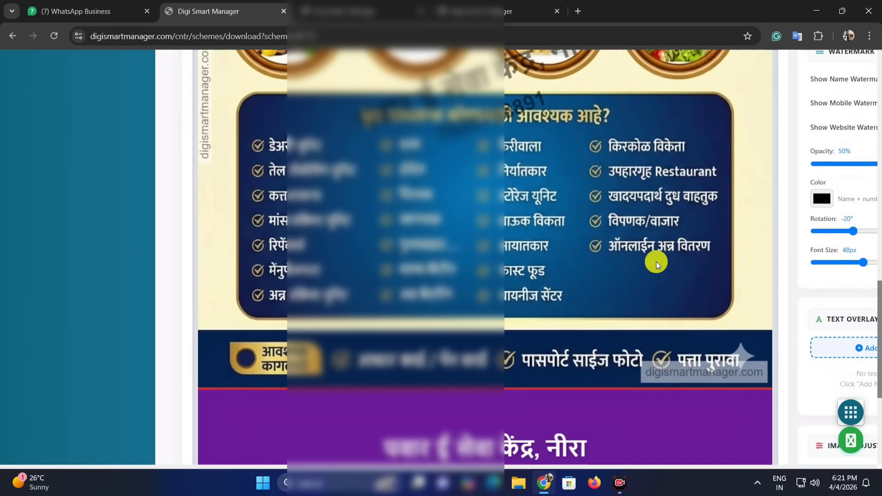
pyautogui.scroll(-5, 657, 261)
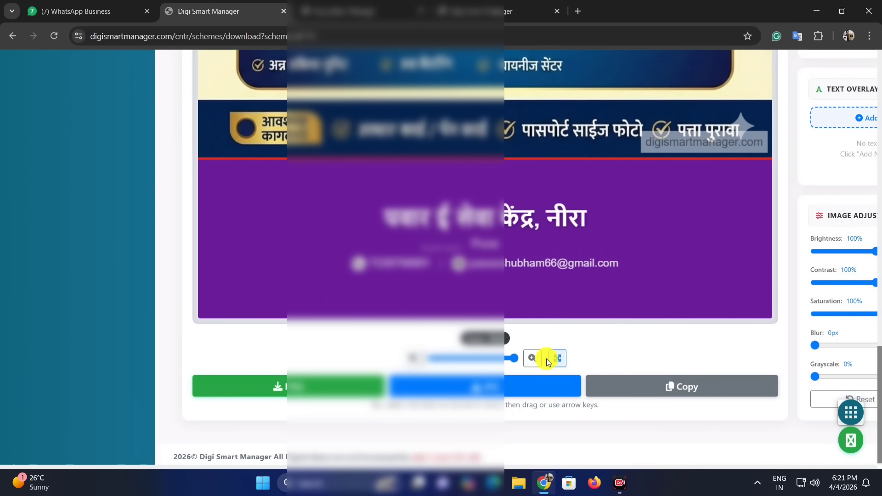
pyautogui.click(481, 360)
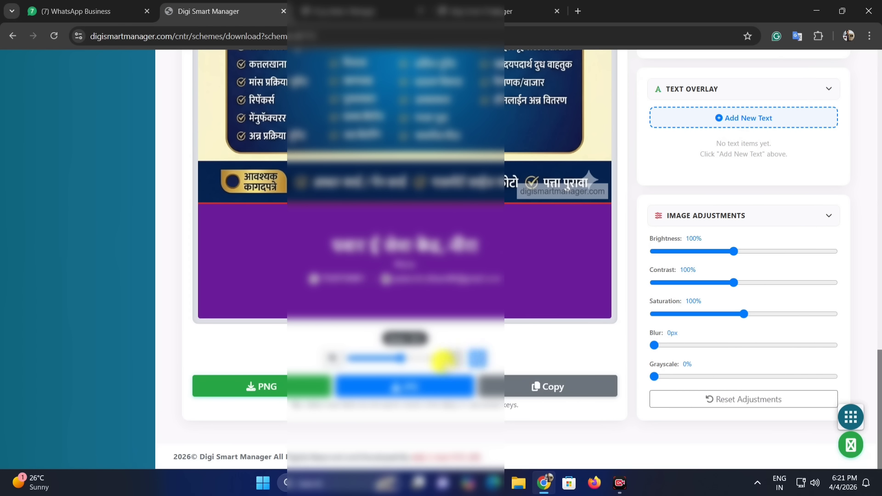
pyautogui.click(390, 357)
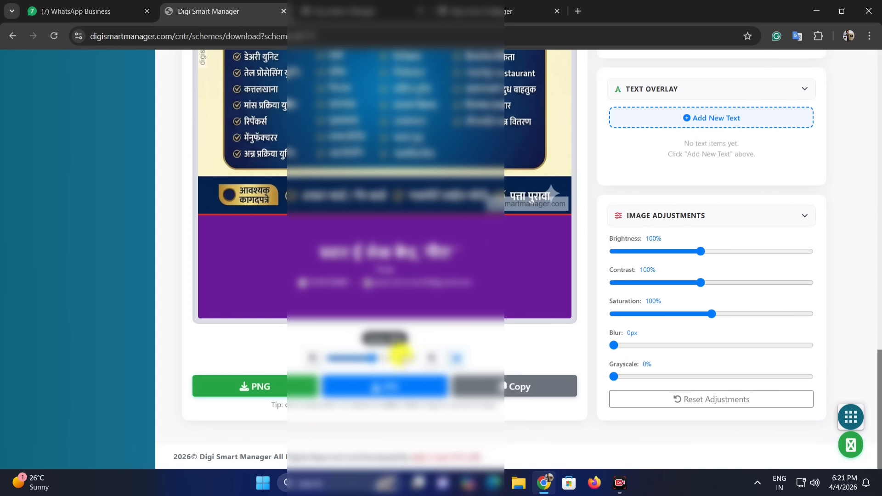
pyautogui.scroll(5, 772, 334)
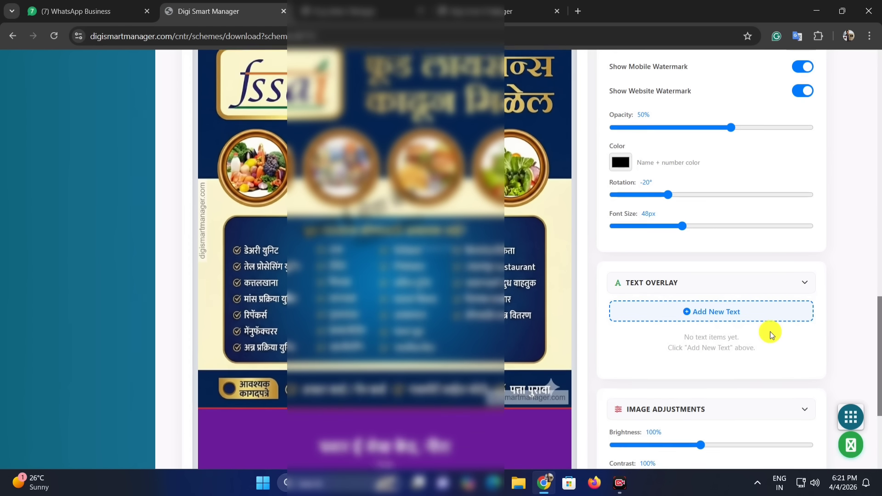
pyautogui.scroll(2, 772, 335)
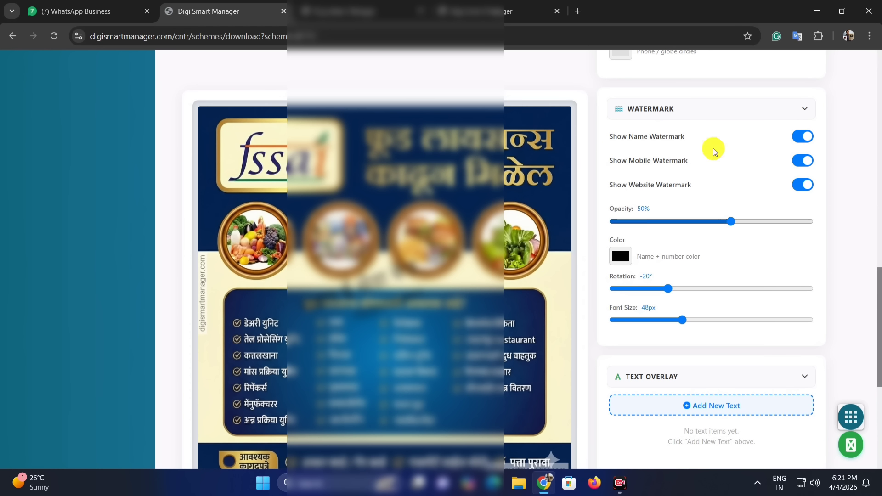
pyautogui.scroll(8, 714, 148)
pyautogui.scroll(5, 693, 165)
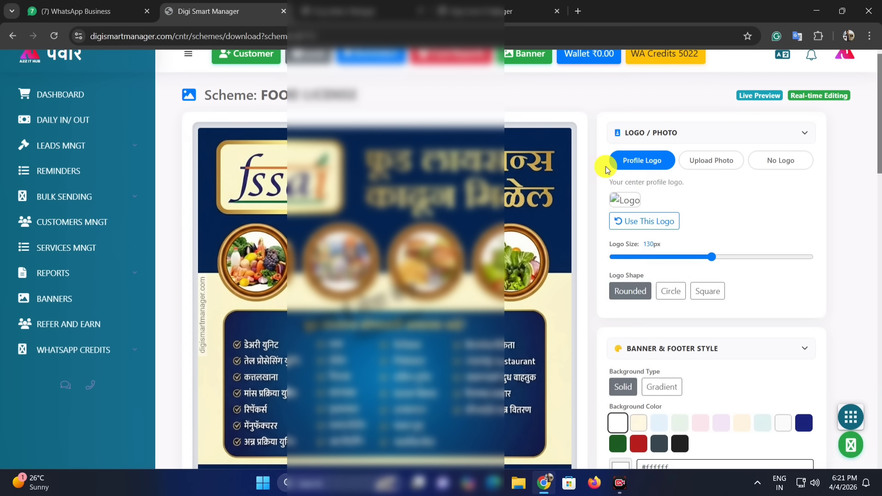
# Set the banner's Logo / Photo option to No Logo.
pyautogui.click(717, 167)
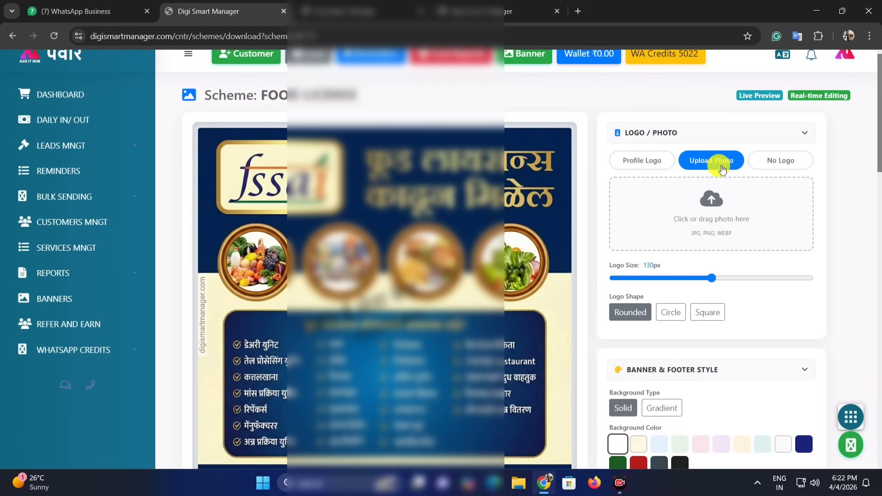
pyautogui.click(629, 165)
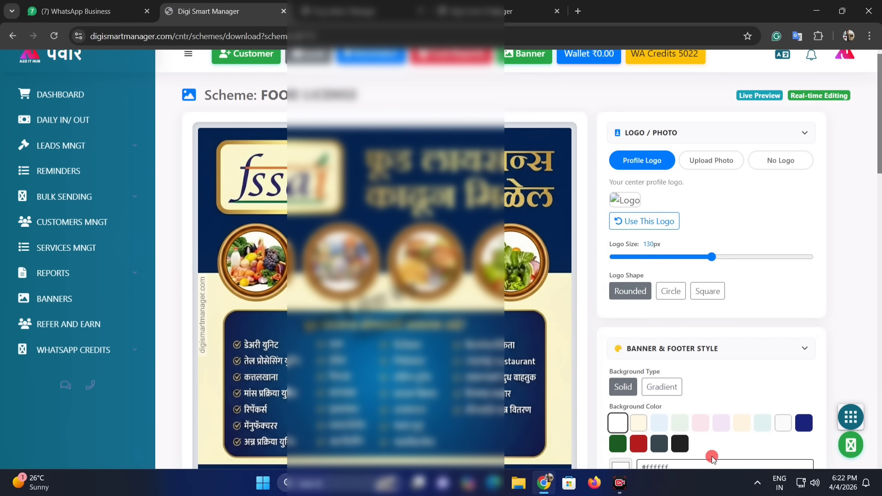
pyautogui.click(719, 168)
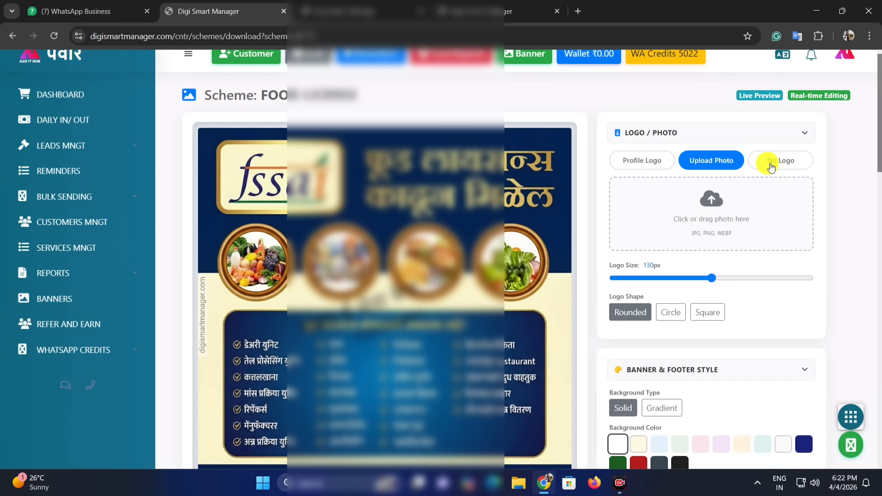
pyautogui.click(775, 166)
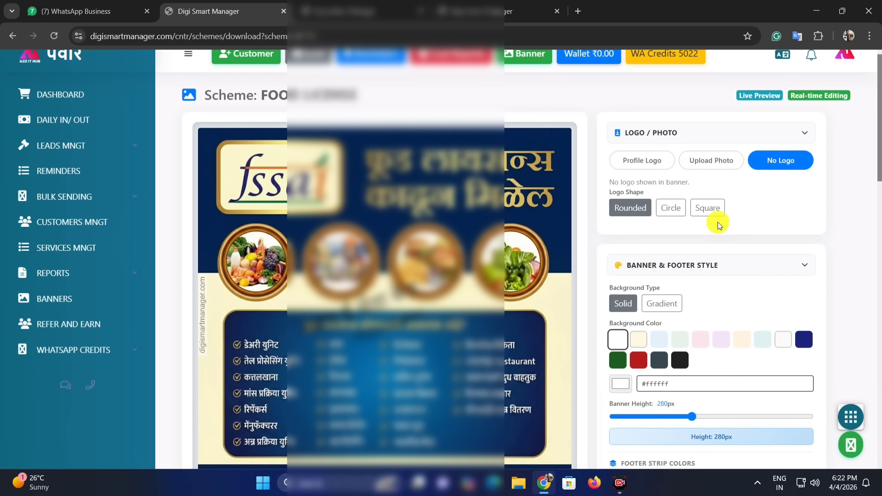
# Set the banner background colour to dark slate #37474f.
pyautogui.scroll(-1, 683, 260)
pyautogui.scroll(-1, 662, 258)
pyautogui.click(639, 224)
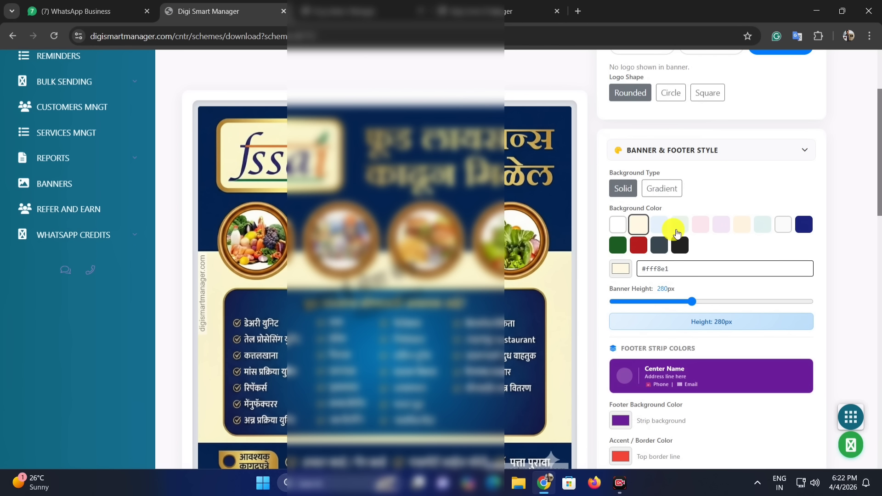
pyautogui.click(660, 245)
# Review footer, top accent border and address colour options, leaving them unchanged.
pyautogui.scroll(-3, 672, 241)
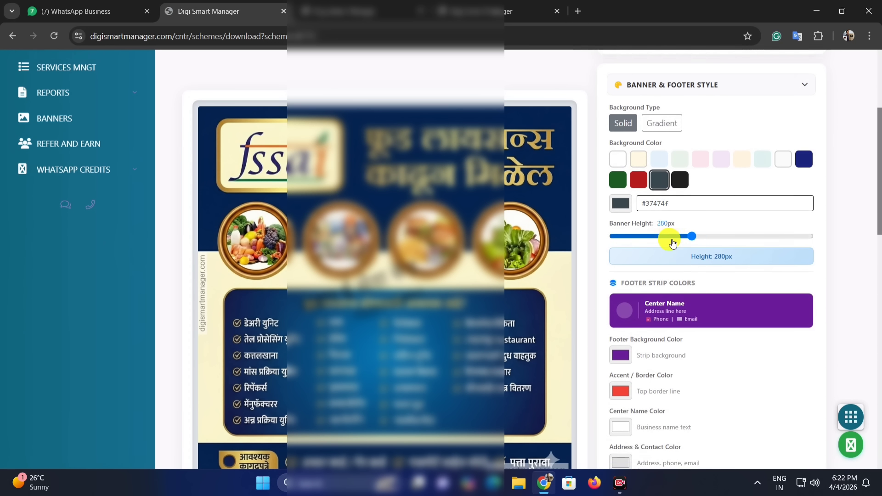
pyautogui.scroll(-1, 670, 177)
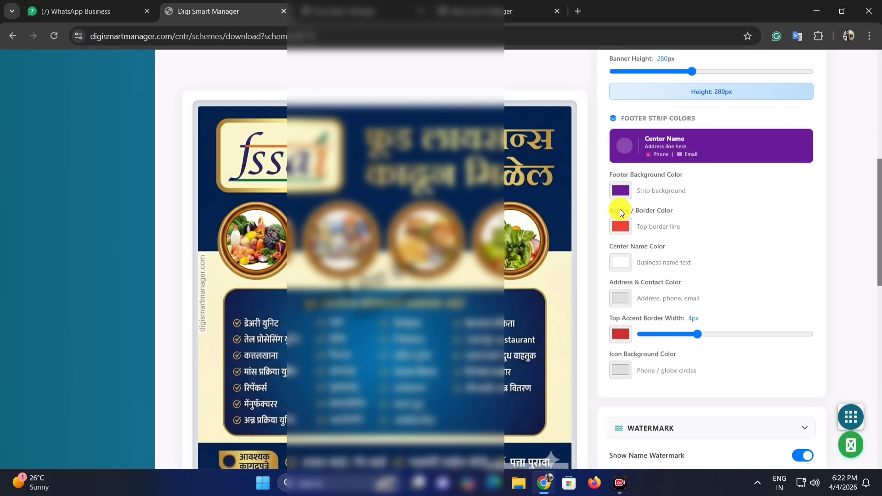
pyautogui.click(620, 191)
pyautogui.click(837, 222)
pyautogui.scroll(-1, 679, 311)
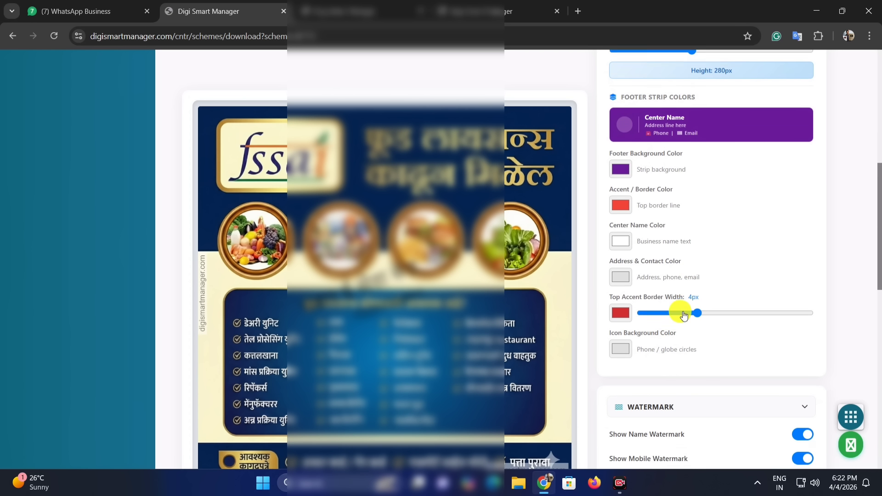
pyautogui.click(622, 279)
pyautogui.click(620, 240)
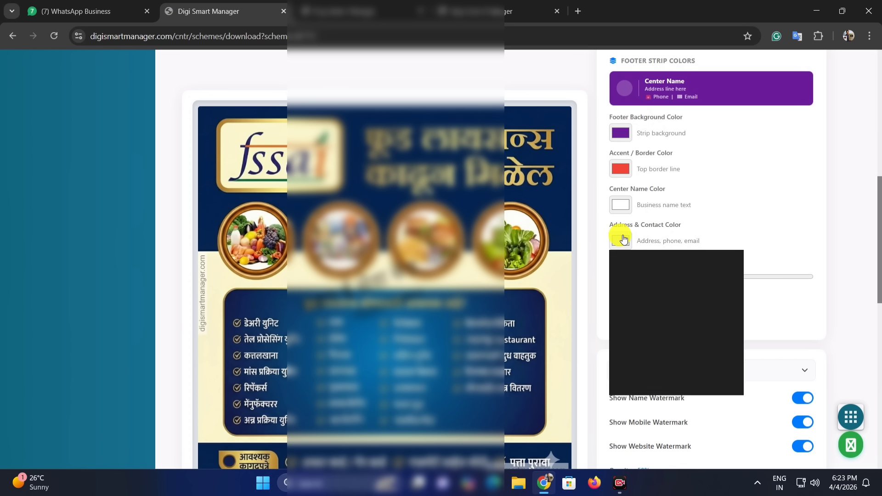
pyautogui.click(801, 211)
pyautogui.scroll(-3, 736, 234)
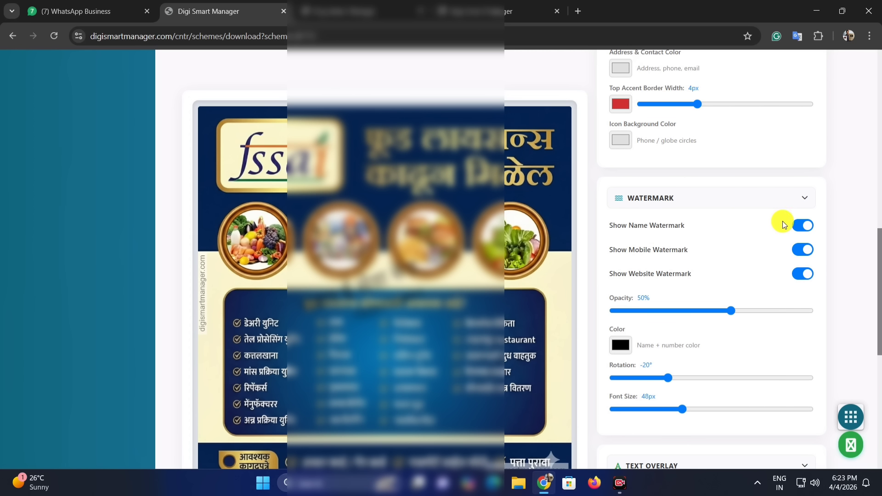
# Turn off the name watermark and raise banner contrast to 111% and saturation to 110%.
pyautogui.click(808, 227)
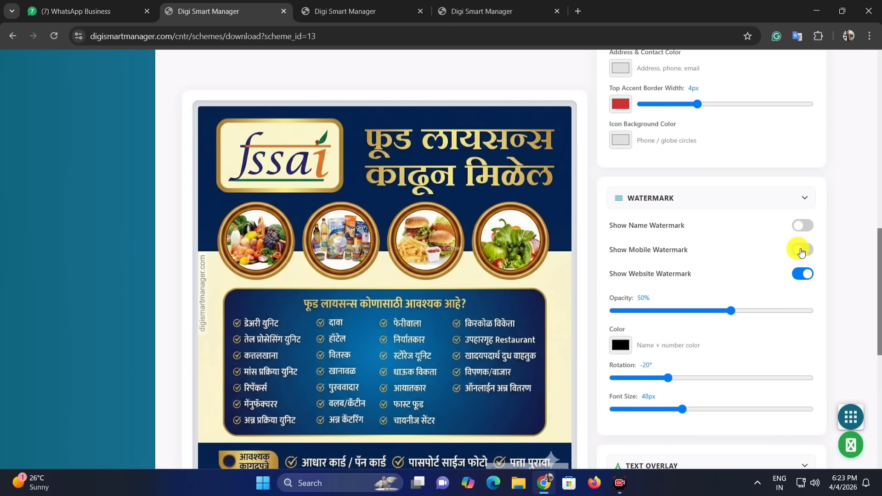
pyautogui.scroll(-5, 718, 266)
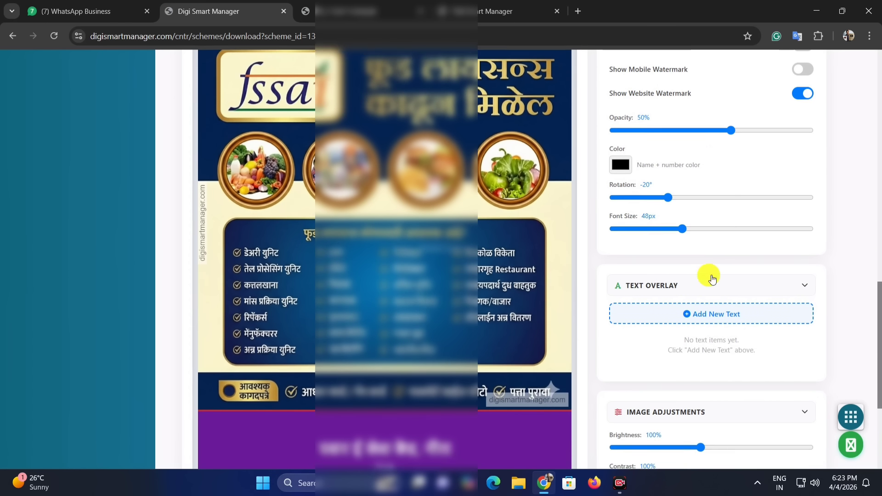
pyautogui.scroll(-1, 694, 268)
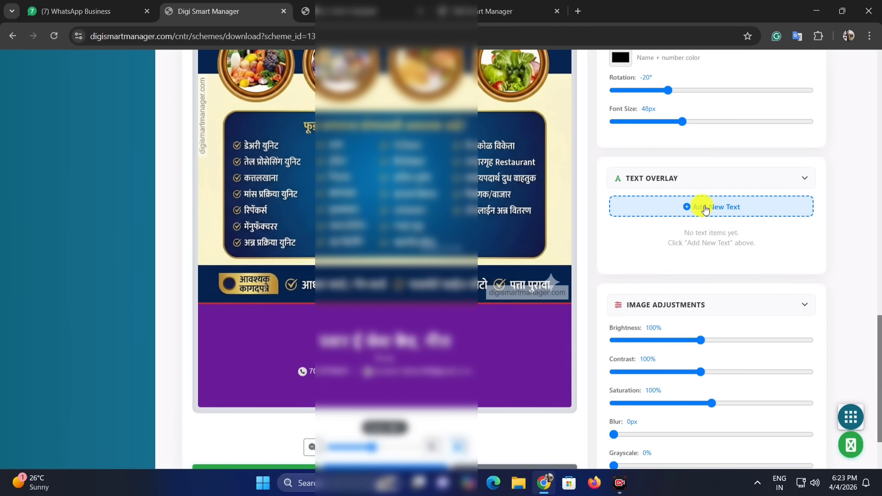
pyautogui.scroll(-2, 706, 210)
pyautogui.moveTo(699, 256)
pyautogui.mouseDown()
pyautogui.moveTo(727, 252)
pyautogui.moveTo(692, 253)
pyautogui.moveTo(699, 252)
pyautogui.mouseUp()
pyautogui.moveTo(699, 284); pyautogui.dragTo(714, 283)
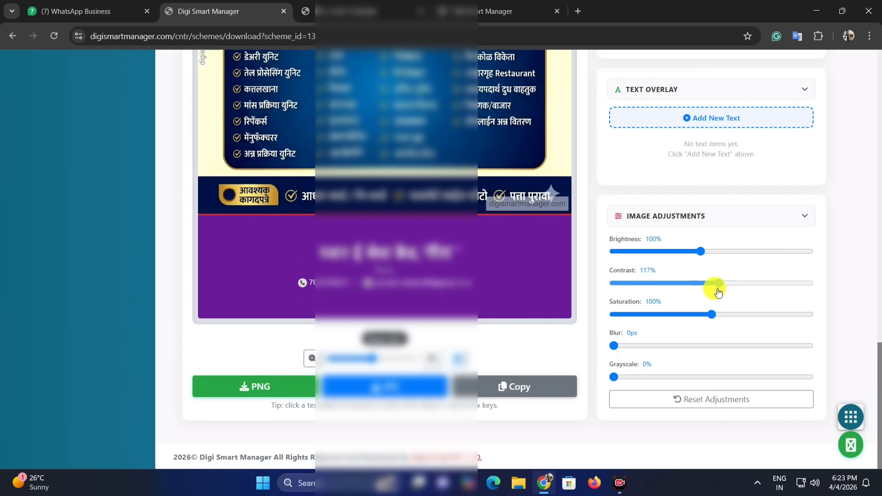
pyautogui.moveTo(710, 313); pyautogui.dragTo(722, 315)
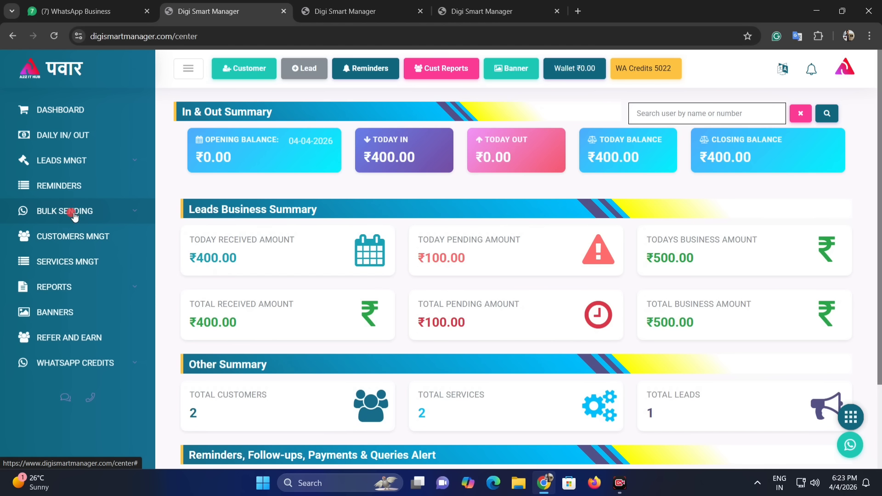
# Go to bulk sending's Create Campaign page and enter 'ok' as the campaign name.
pyautogui.click(73, 212)
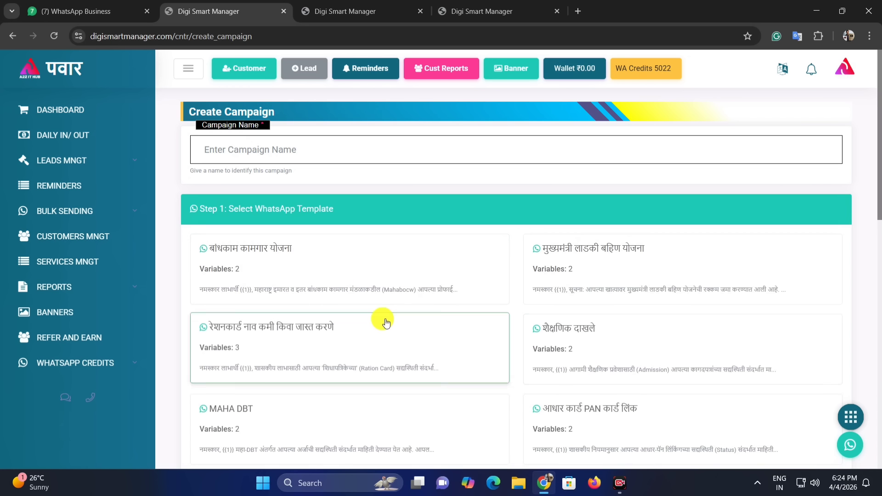
pyautogui.scroll(-1, 413, 290)
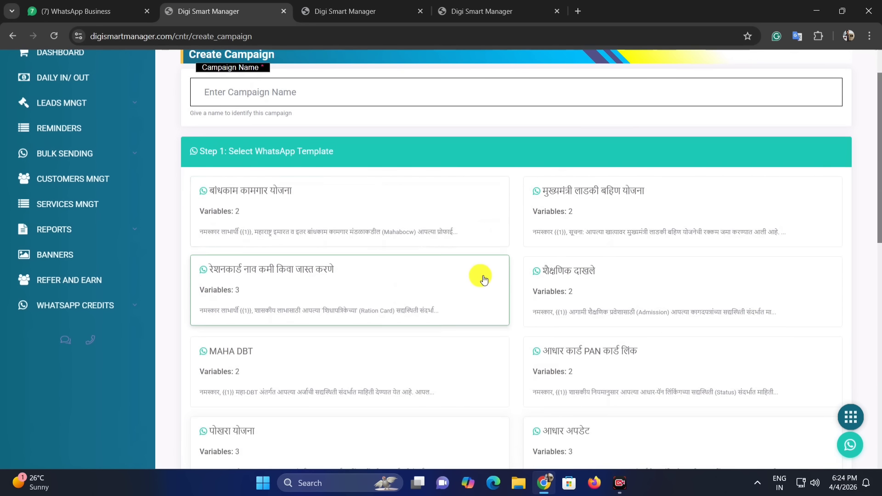
pyautogui.scroll(1, 510, 248)
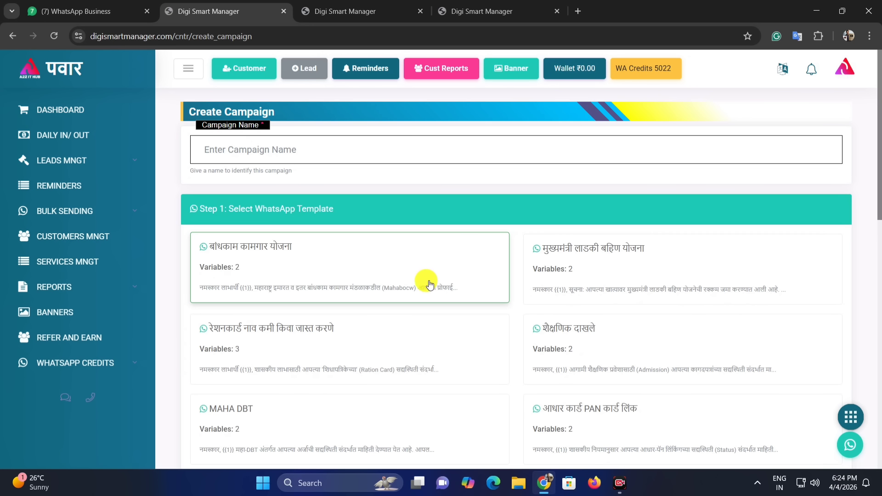
pyautogui.scroll(-1, 430, 285)
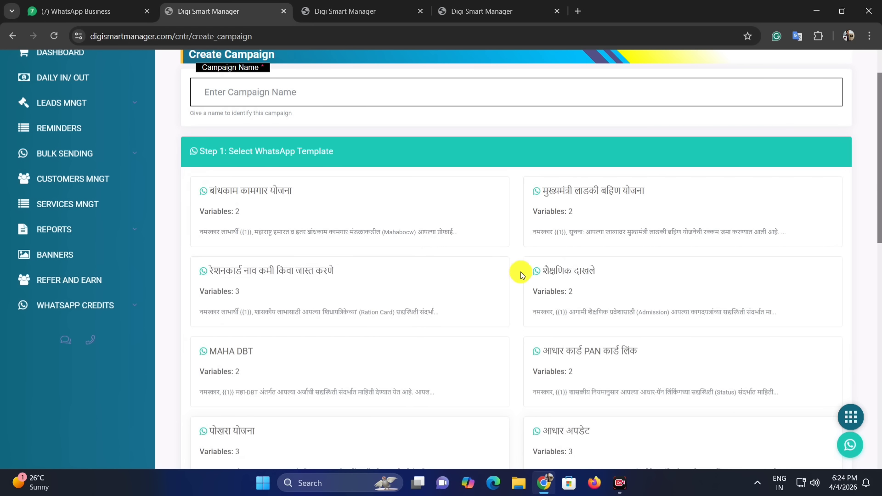
pyautogui.scroll(1, 400, 212)
pyautogui.click(239, 158)
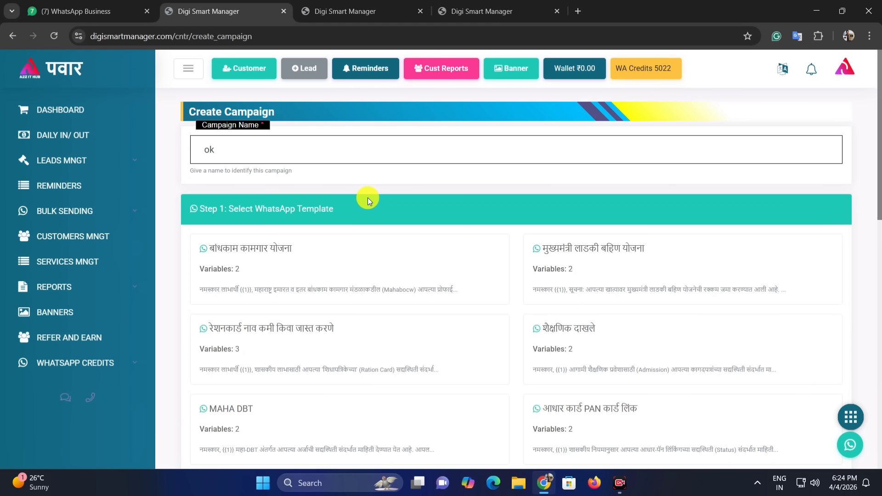
# Select the शैक्षणिक दाखले template for campaign 'ok' and advance to Step 2's customer categories.
pyautogui.scroll(-1, 367, 198)
pyautogui.scroll(-1, 653, 267)
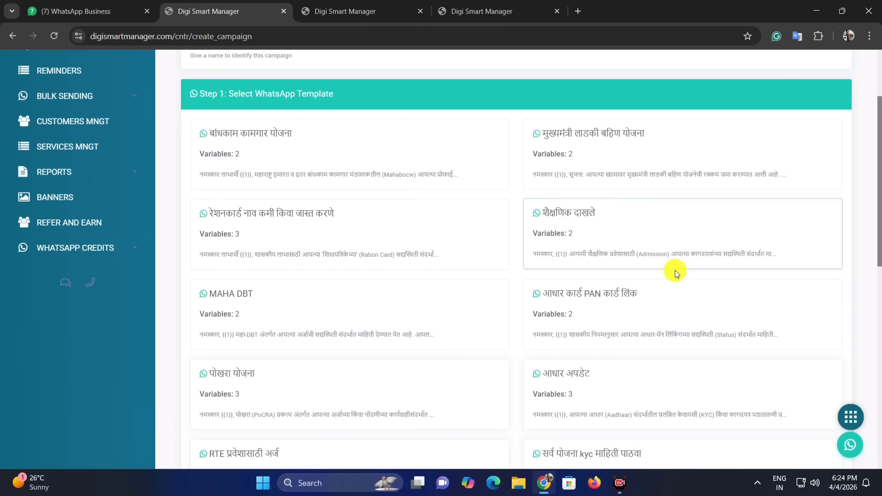
pyautogui.scroll(-1, 675, 270)
pyautogui.scroll(-1, 460, 294)
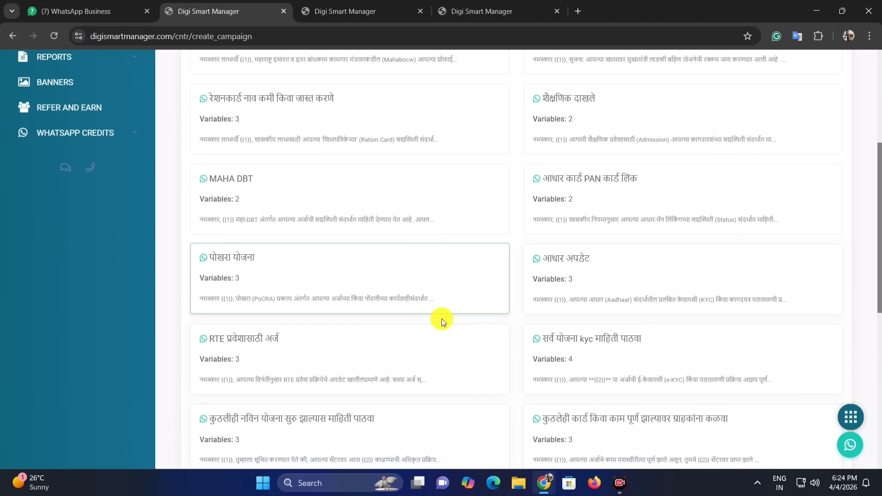
pyautogui.scroll(1, 415, 312)
pyautogui.scroll(-2, 500, 312)
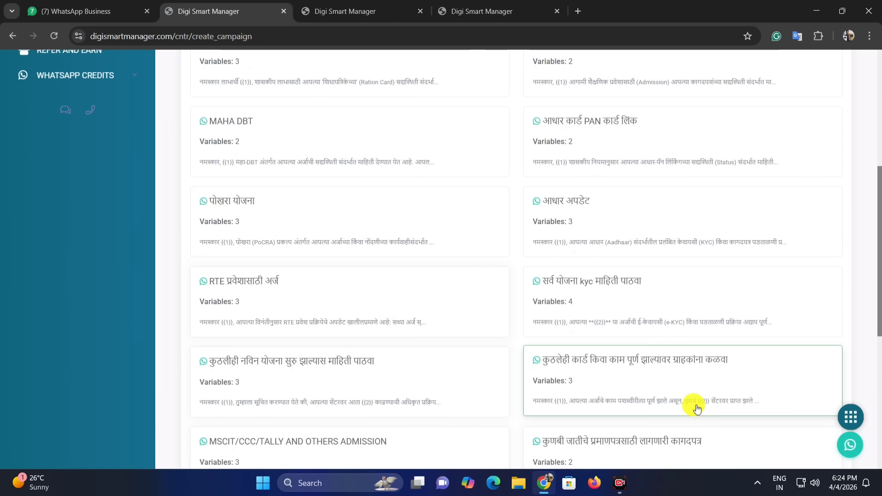
pyautogui.scroll(3, 712, 436)
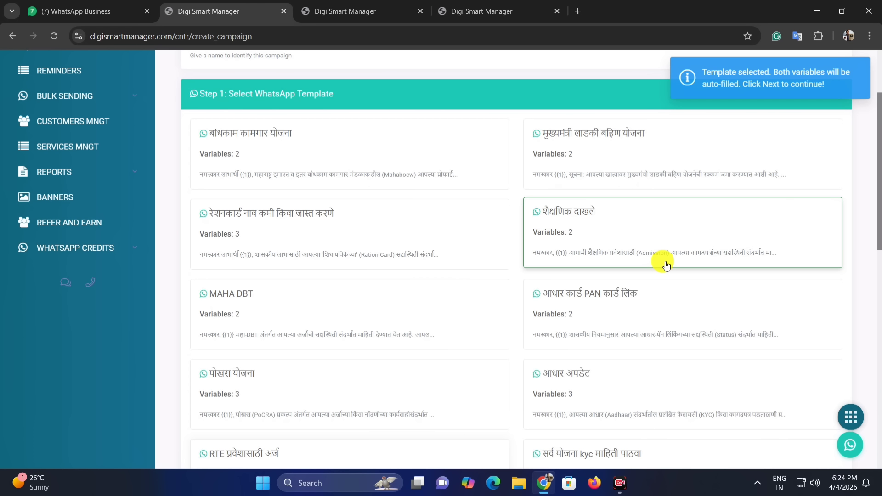
pyautogui.moveTo(664, 265)
pyautogui.click(604, 237)
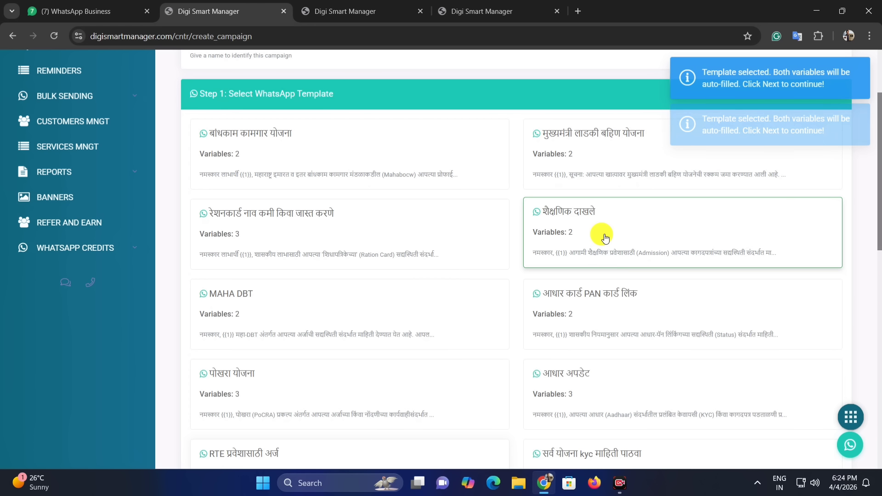
pyautogui.click(599, 233)
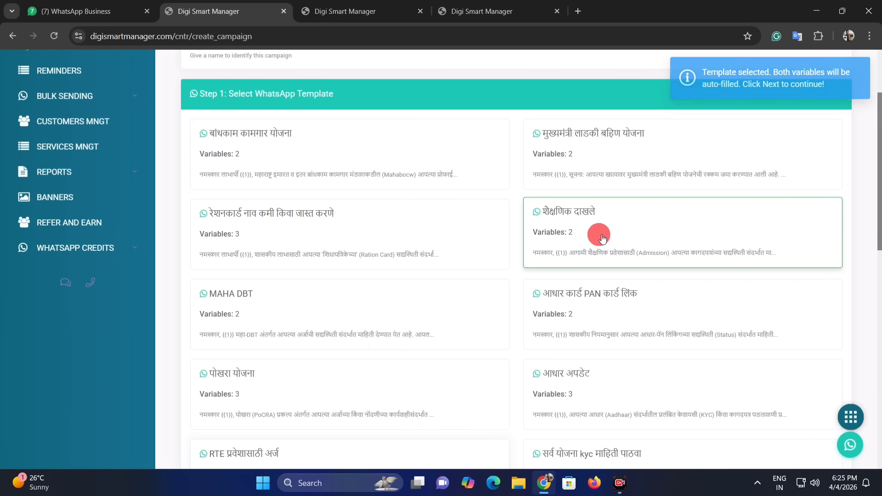
pyautogui.scroll(-8, 671, 258)
pyautogui.scroll(-5, 662, 275)
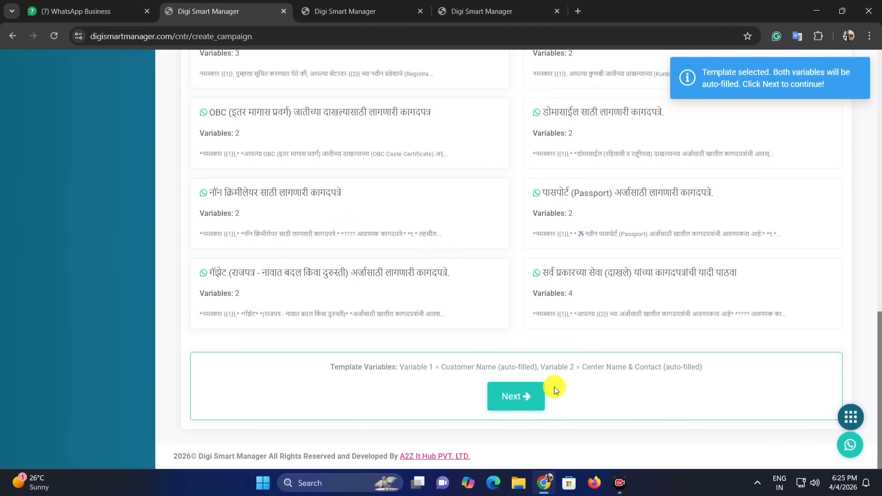
pyautogui.click(528, 394)
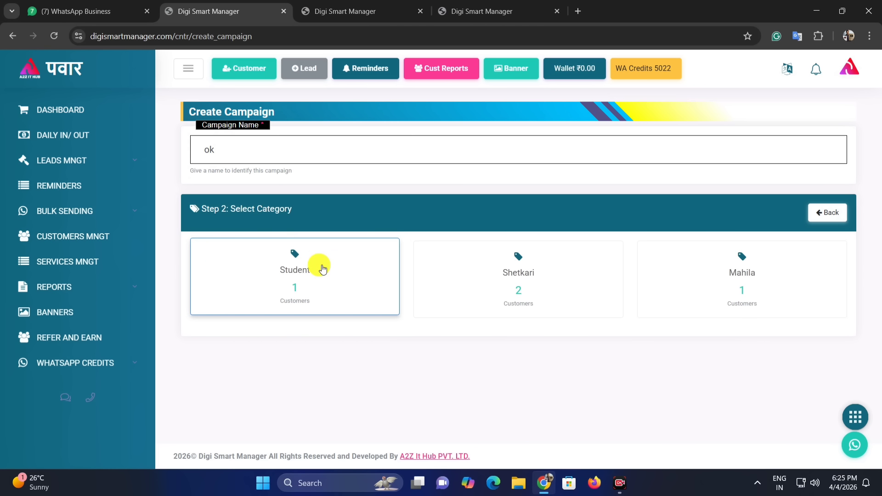
# Send campaign 'ok' to the single customer in the Student category.
pyautogui.click(283, 273)
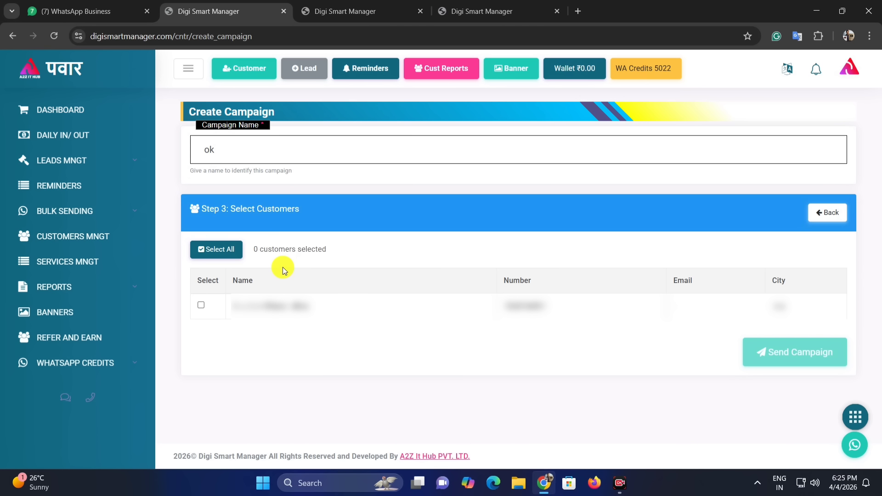
pyautogui.click(200, 307)
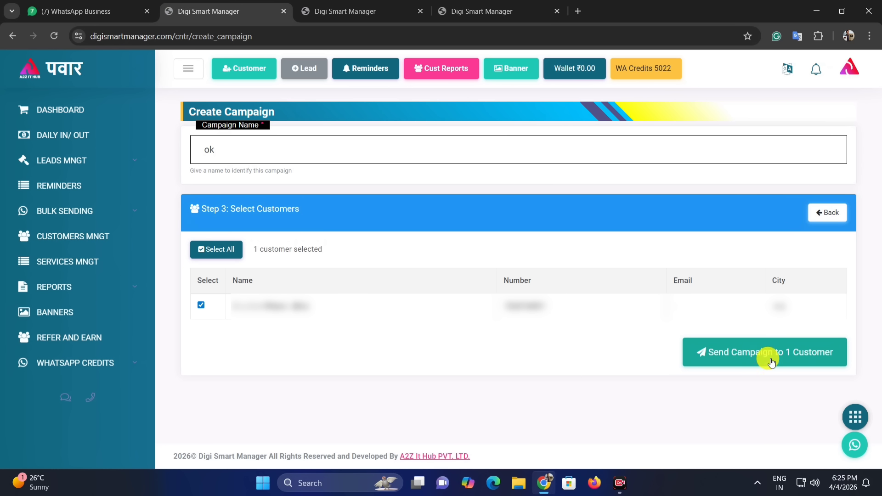
pyautogui.click(733, 361)
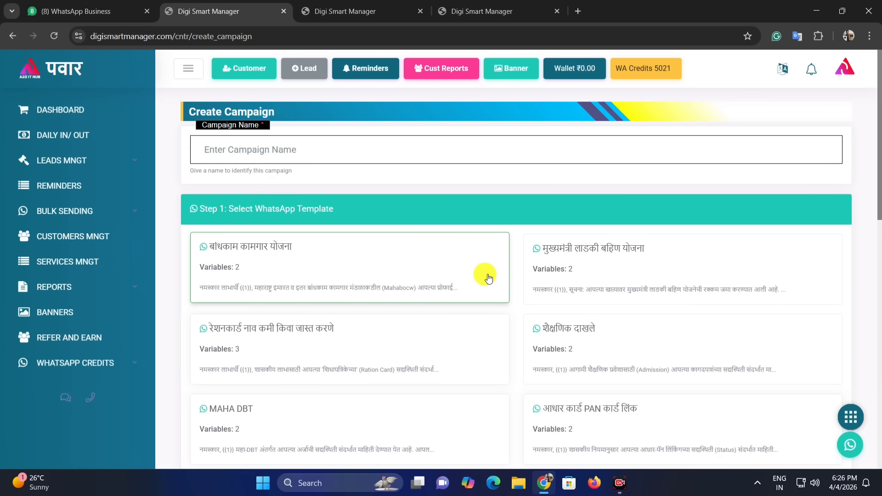
pyautogui.scroll(-3, 354, 244)
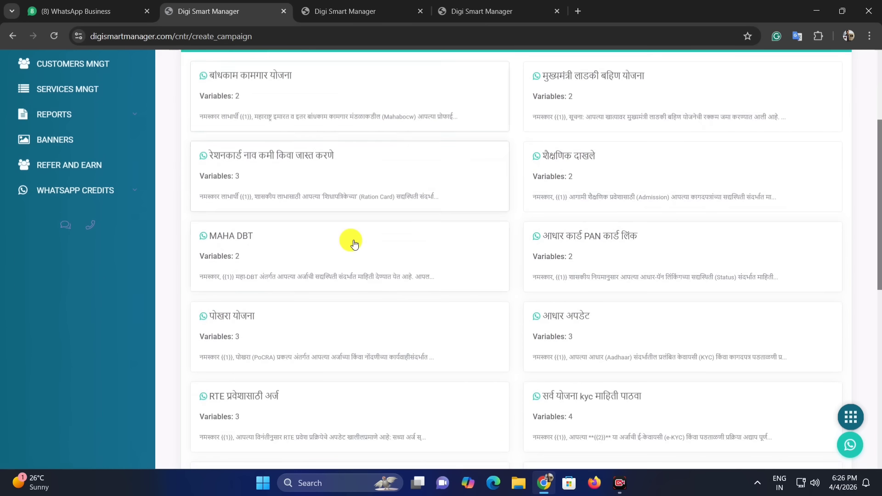
pyautogui.scroll(-9, 355, 243)
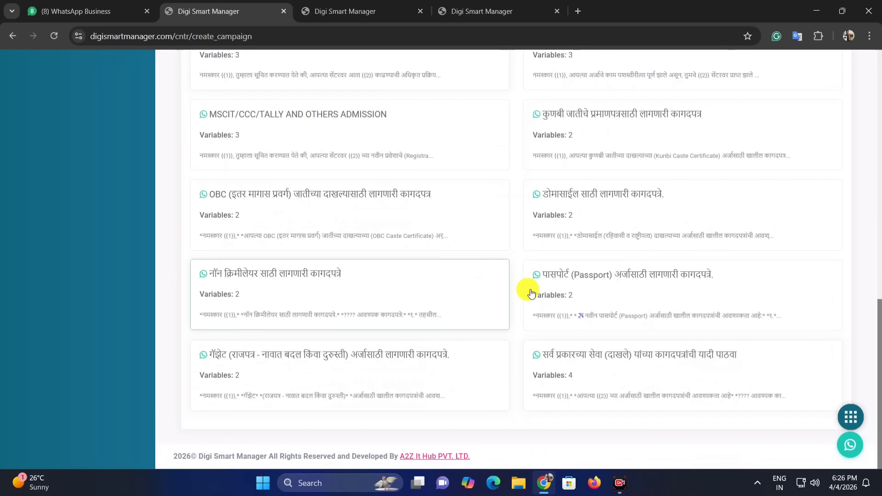
pyautogui.scroll(2, 458, 341)
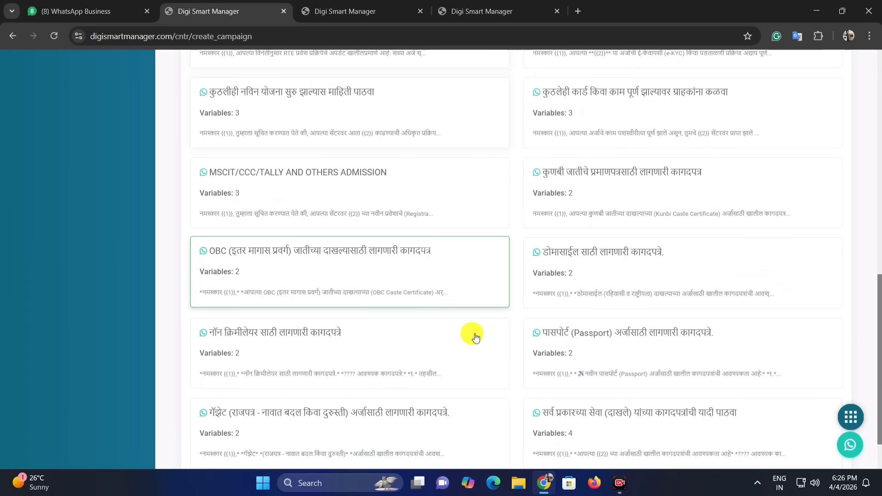
pyautogui.scroll(4, 515, 330)
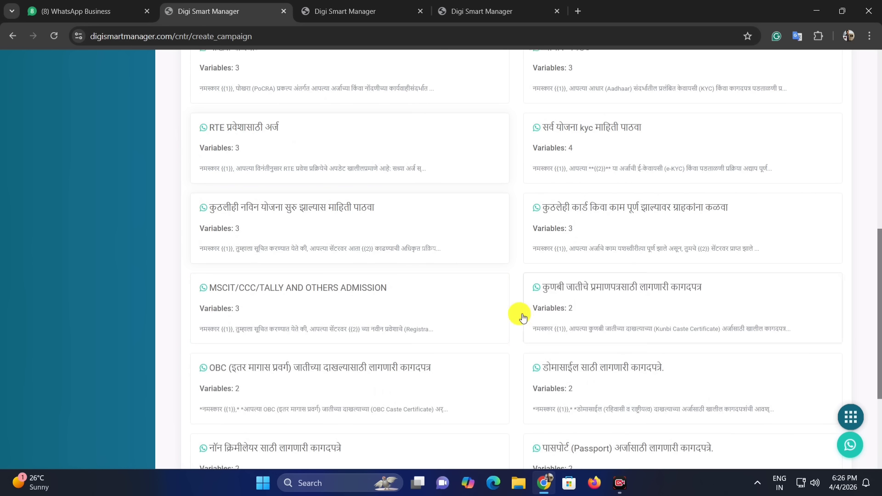
pyautogui.scroll(4, 523, 317)
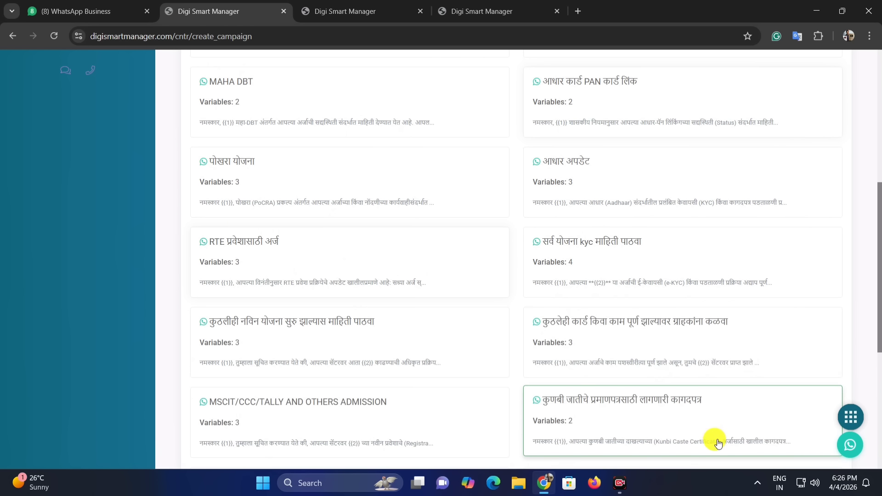
pyautogui.scroll(10, 731, 414)
# Add a ₹20 IN entry to today's Daily In/Out ledger.
pyautogui.click(75, 136)
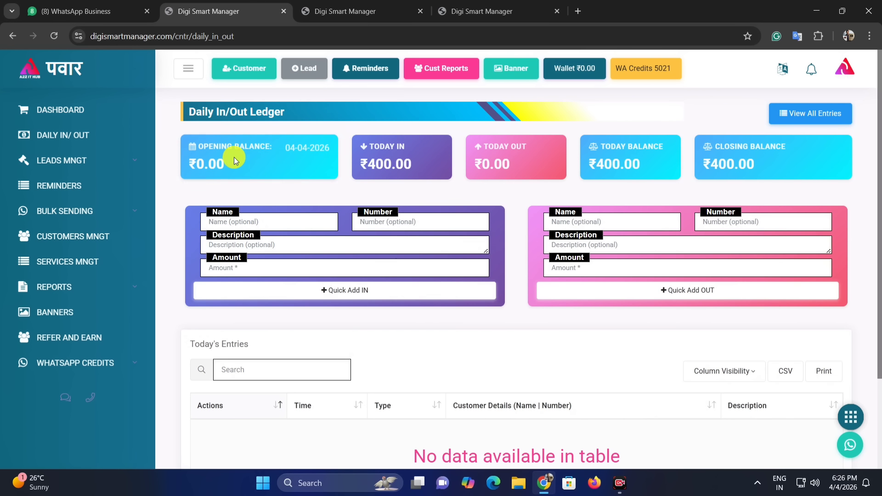
pyautogui.moveTo(371, 145); pyautogui.dragTo(429, 155)
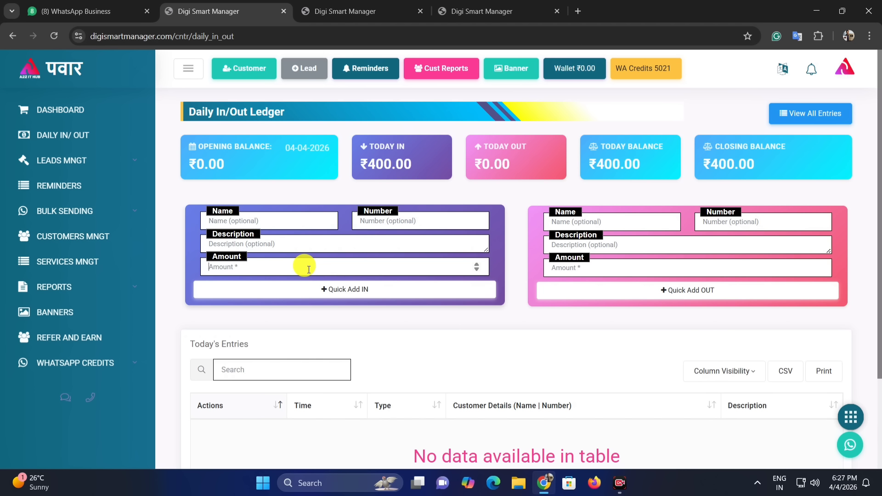
pyautogui.click(365, 290)
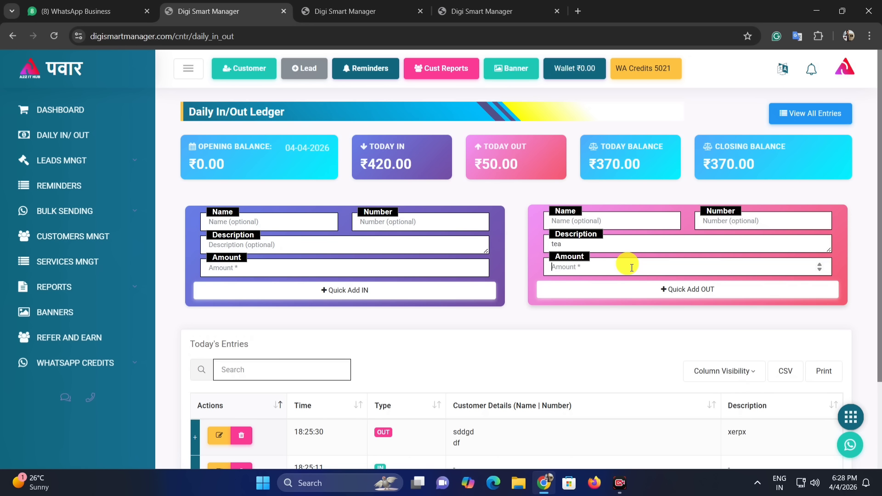
# Record a ₹20 OUT entry for tea, bringing the closing balance to ₹350.
pyautogui.scroll(-1, 631, 271)
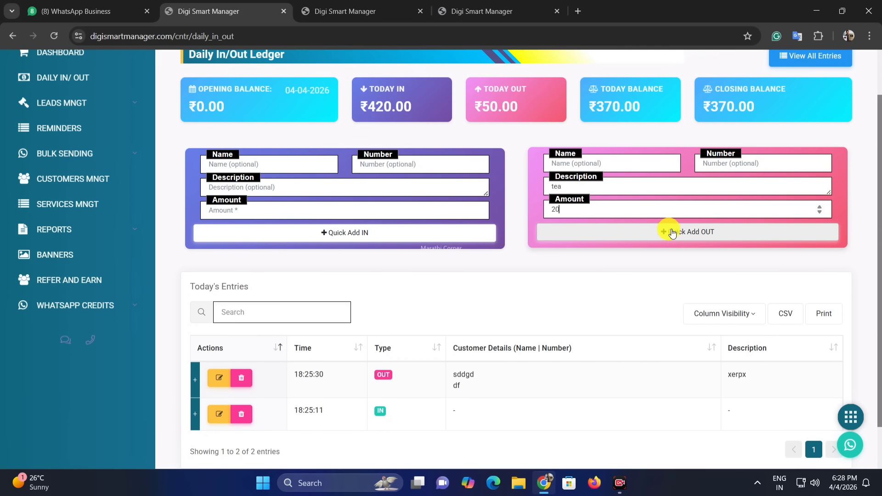
pyautogui.scroll(1, 670, 233)
pyautogui.click(694, 288)
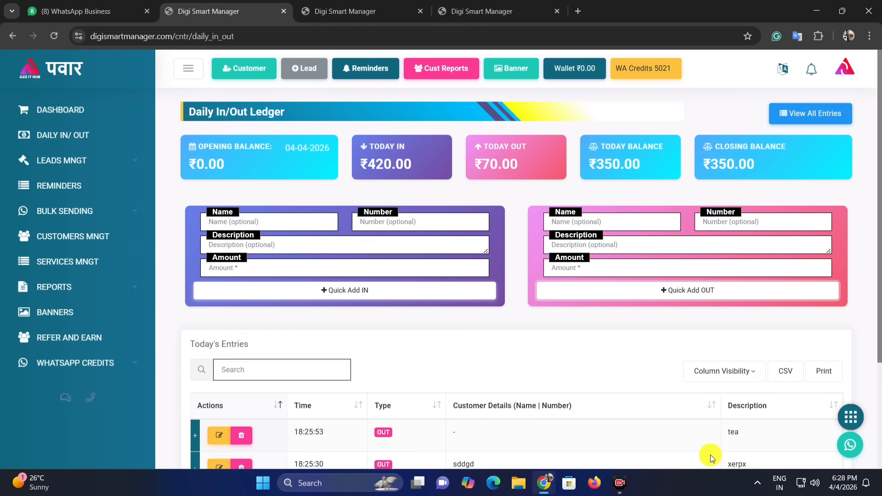
# View the End of Day Report and cancel saving it as a PDF.
pyautogui.click(50, 290)
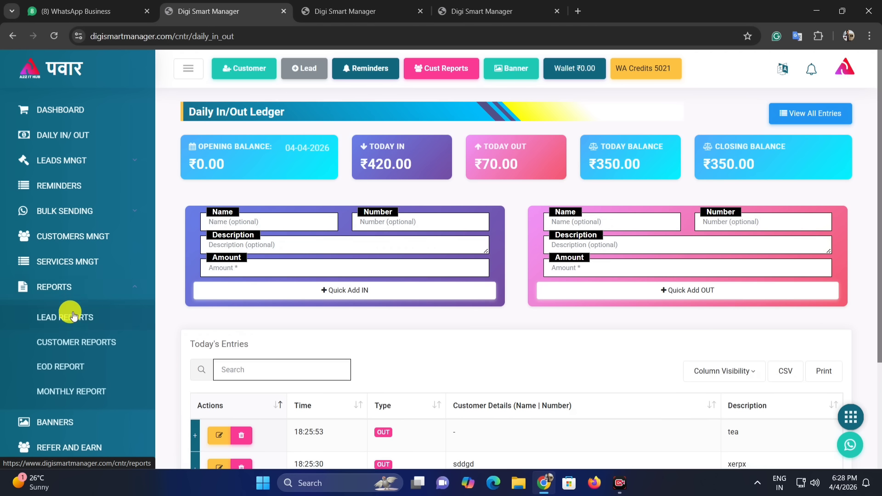
pyautogui.click(68, 366)
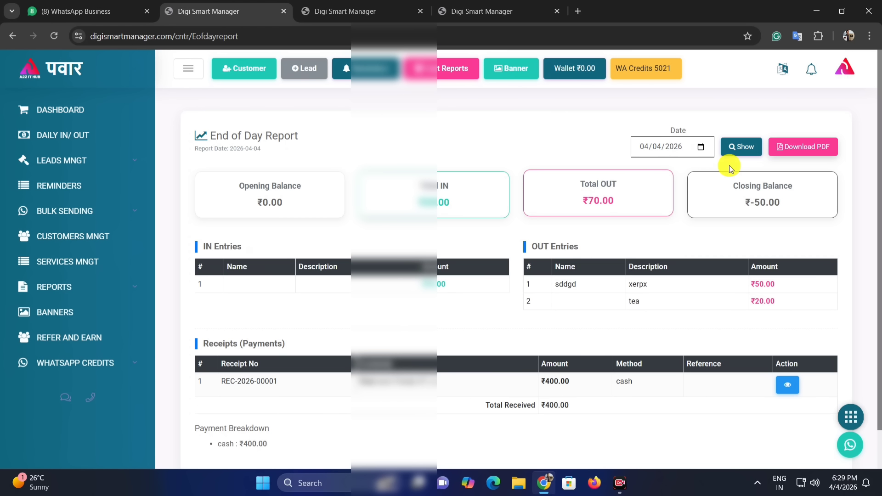
pyautogui.click(812, 150)
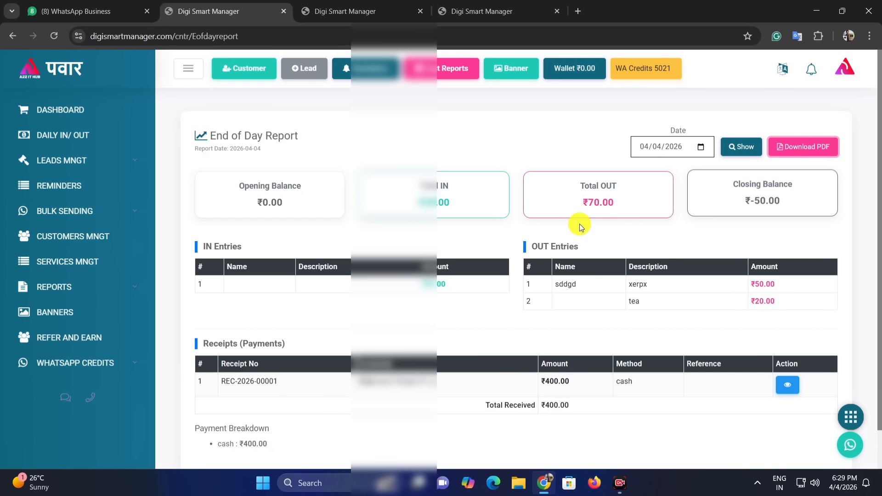
pyautogui.click(391, 256)
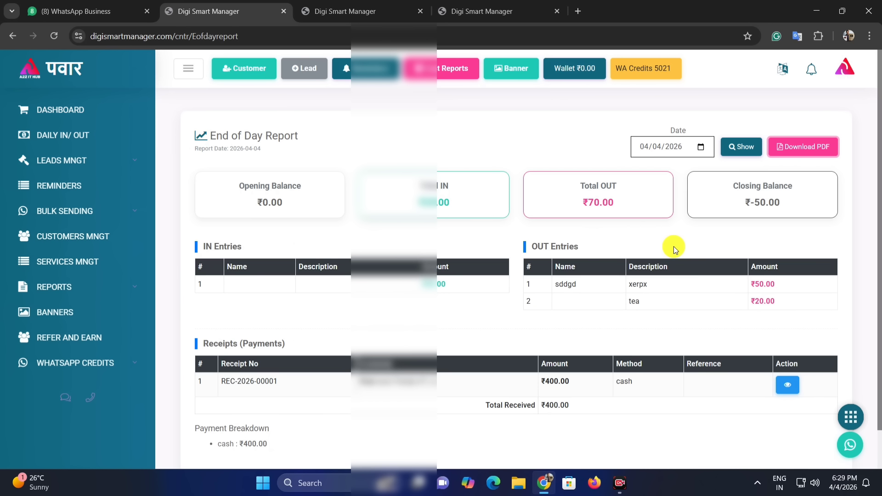
# Check the report date picker without changing it, then open the Monthly Report.
pyautogui.click(702, 148)
pyautogui.click(510, 110)
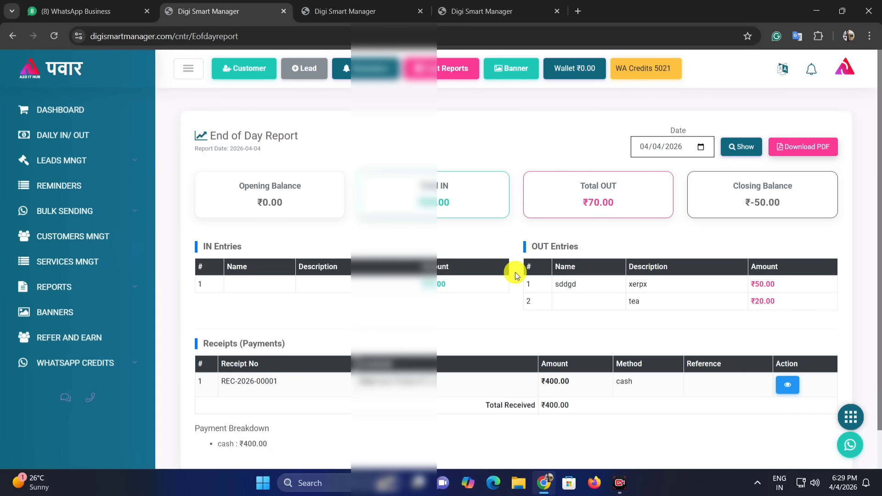
pyautogui.click(110, 289)
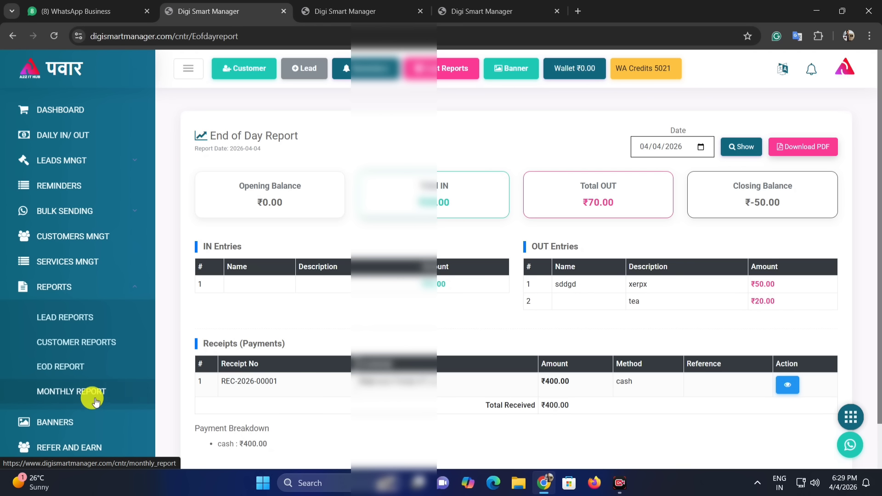
pyautogui.click(92, 394)
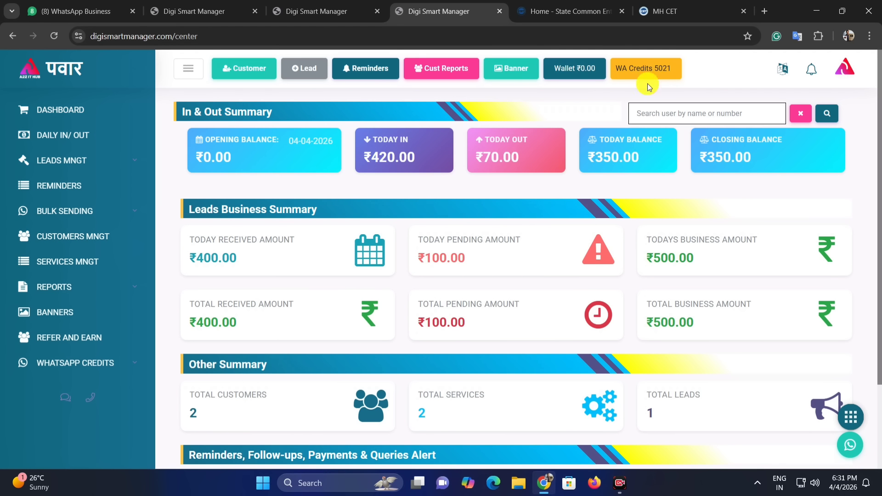
# Expand WhatsApp Credits and browse the recharge plan cards beside the 5,021-credit balance.
pyautogui.click(104, 362)
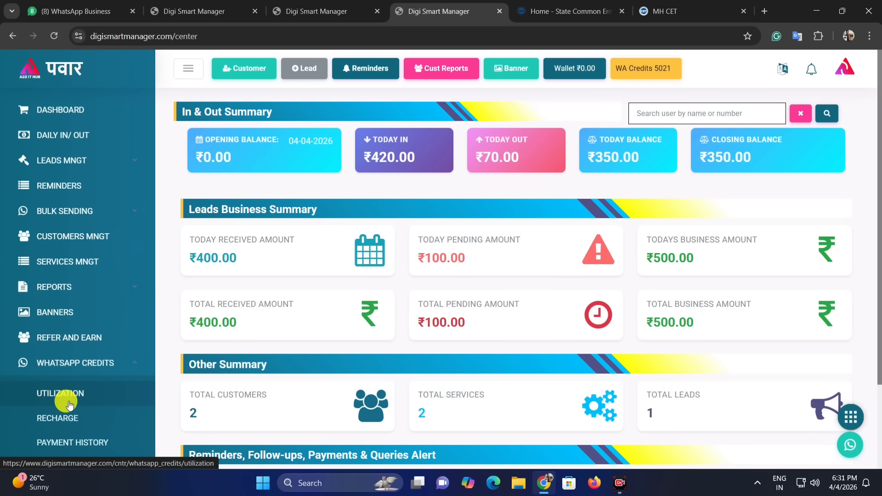
pyautogui.scroll(-1, 66, 402)
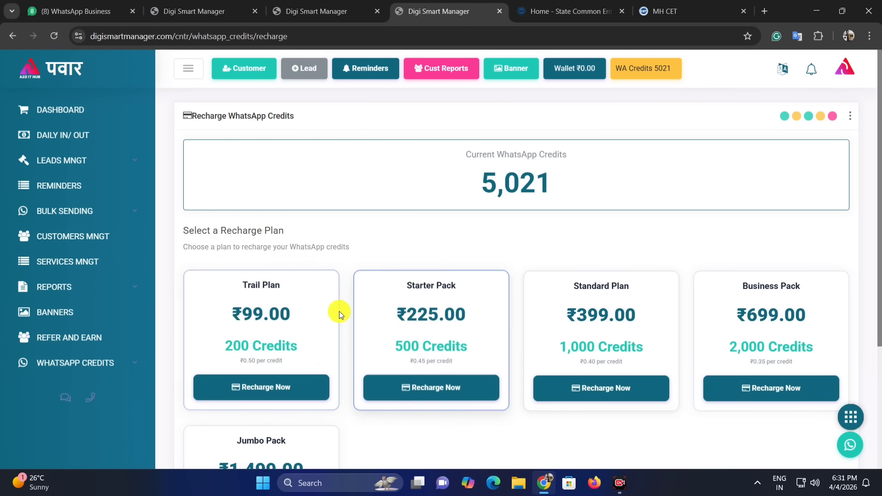
pyautogui.scroll(-1, 322, 308)
pyautogui.scroll(-1, 384, 335)
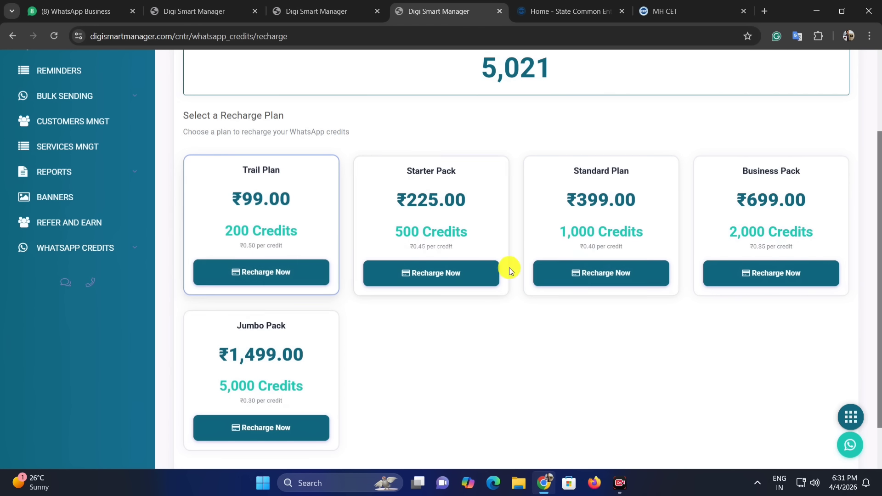
pyautogui.scroll(-1, 372, 380)
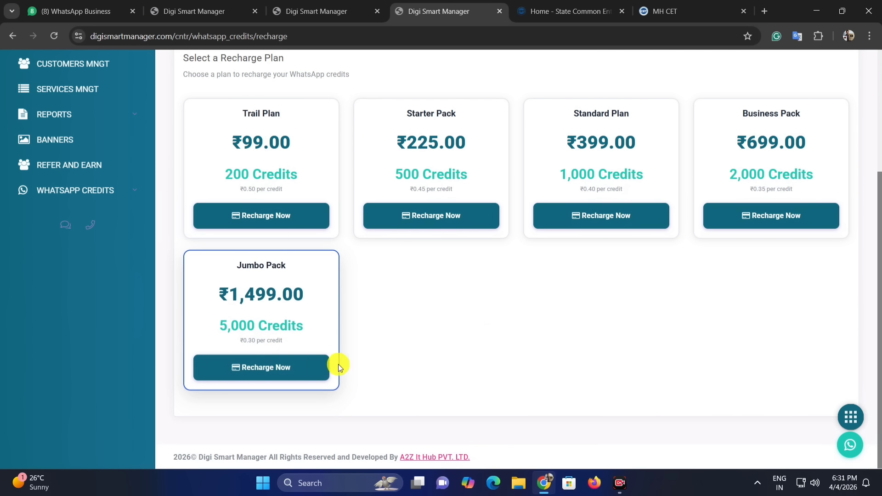
pyautogui.scroll(3, 341, 370)
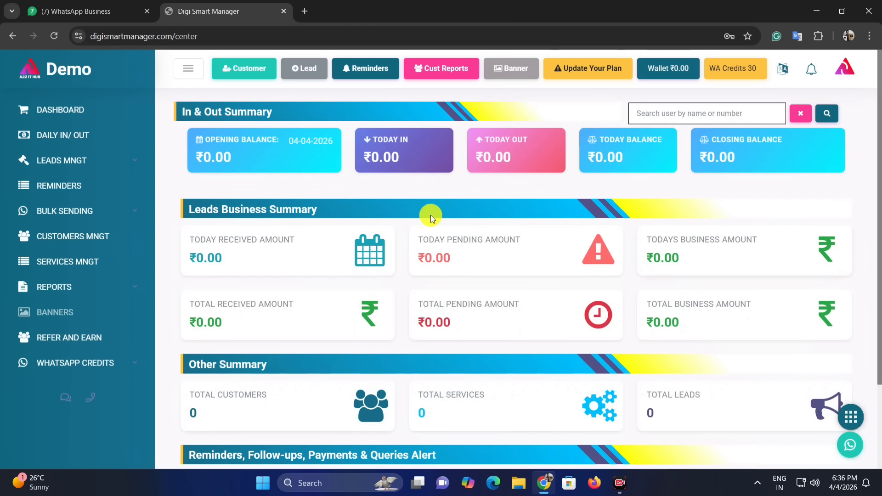
pyautogui.scroll(-2, 431, 218)
pyautogui.scroll(2, 395, 191)
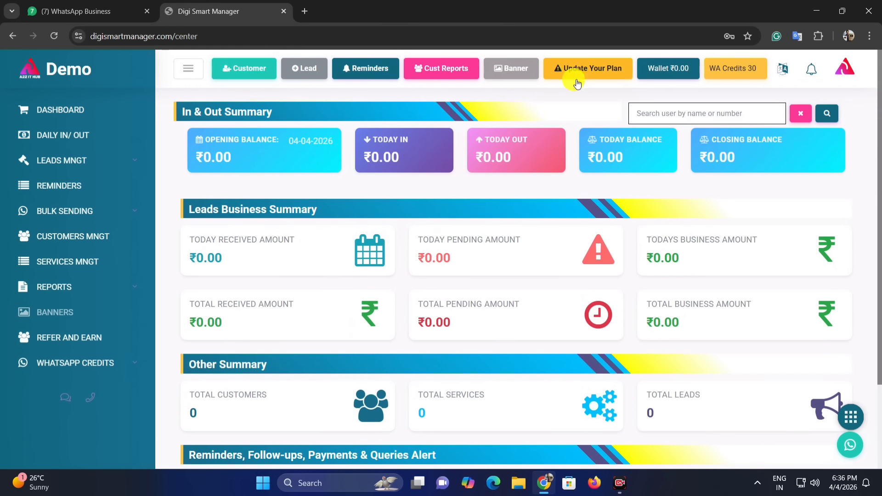
# Open the upgrade plans and highlight Platinum's ₹1,499 price and one-year duration.
pyautogui.click(593, 74)
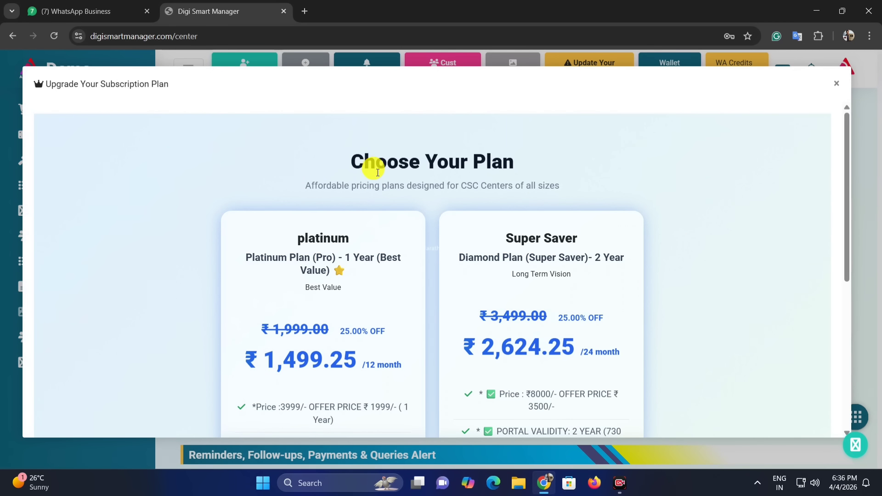
pyautogui.scroll(-4, 368, 216)
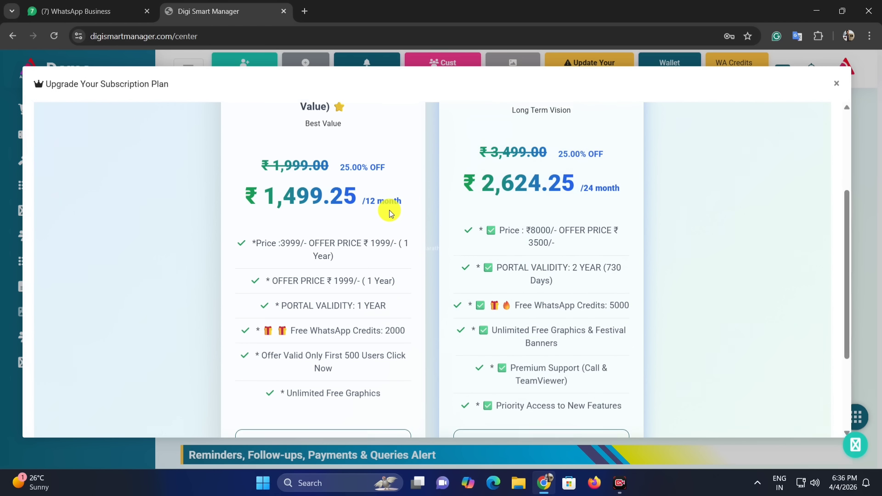
pyautogui.scroll(3, 368, 218)
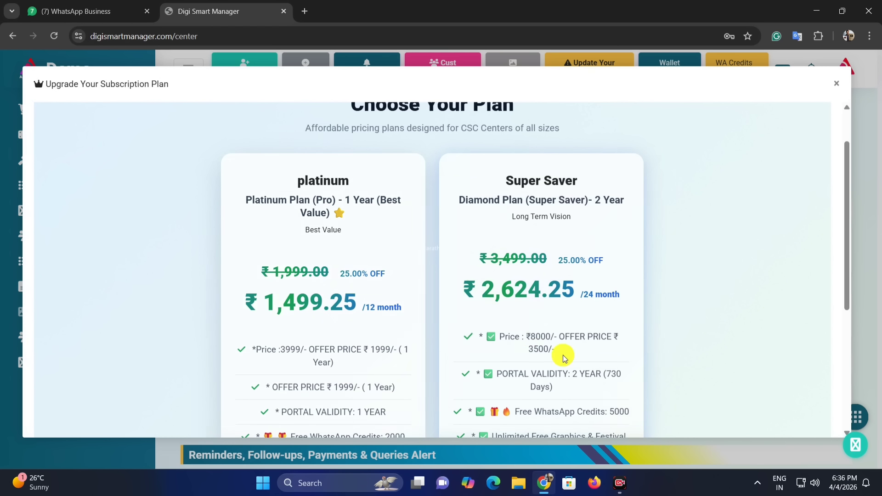
pyautogui.scroll(-1, 299, 272)
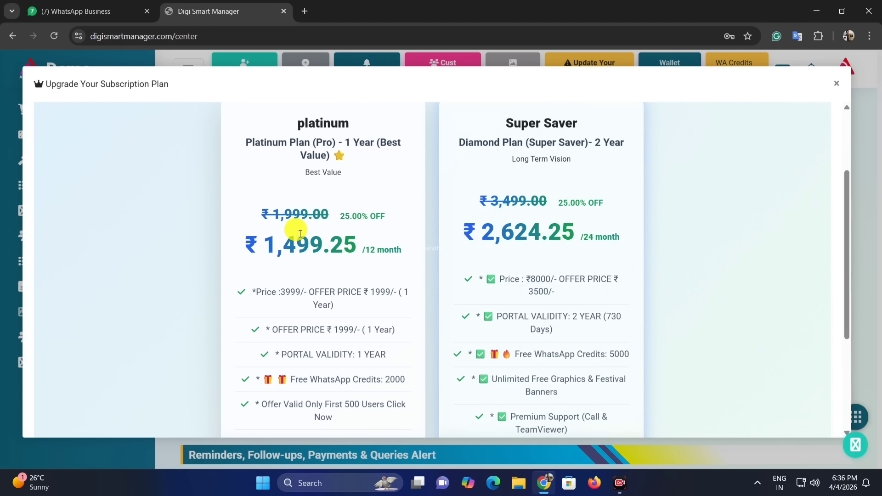
pyautogui.moveTo(262, 242); pyautogui.dragTo(327, 242)
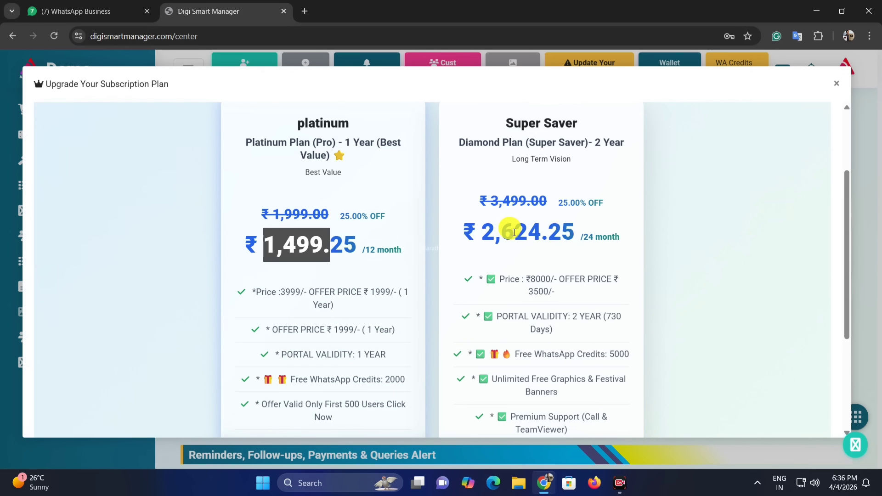
pyautogui.click(292, 126)
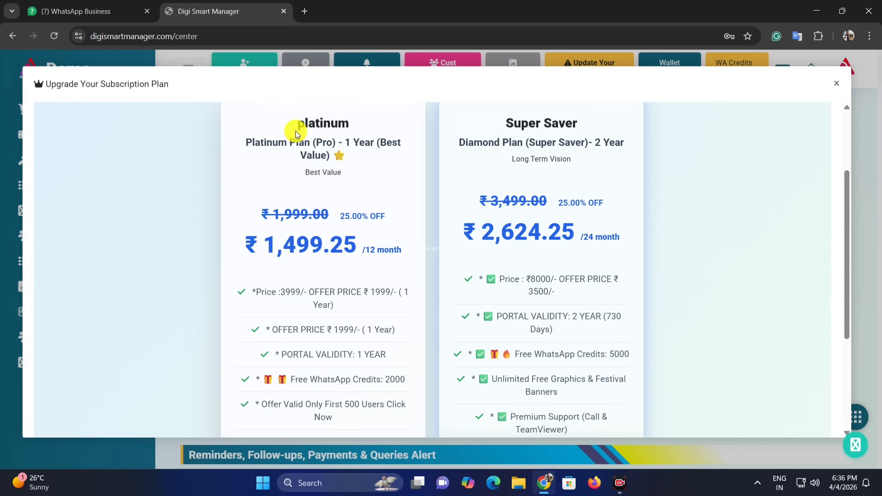
pyautogui.moveTo(337, 142); pyautogui.dragTo(384, 142)
pyautogui.moveTo(294, 242); pyautogui.dragTo(338, 240)
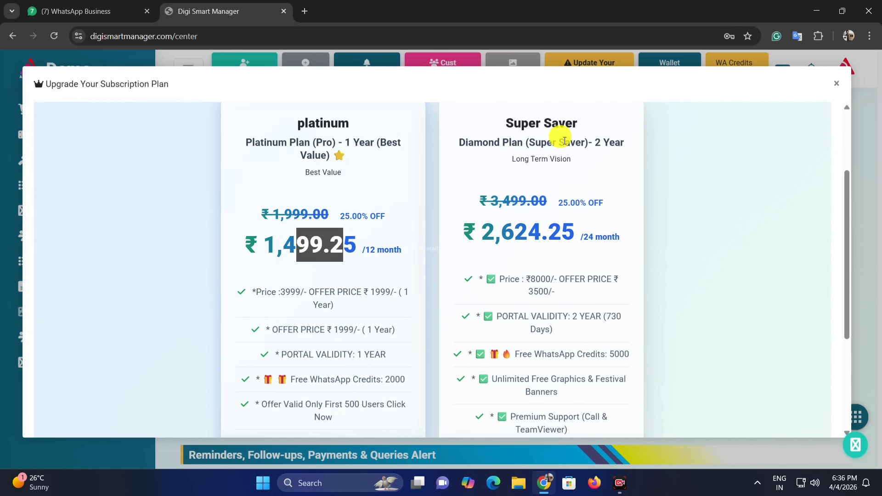
pyautogui.click(580, 141)
# Review the remaining offers, including the Super Saver two-year plan pricing.
pyautogui.moveTo(478, 233); pyautogui.dragTo(614, 222)
pyautogui.scroll(-1, 583, 221)
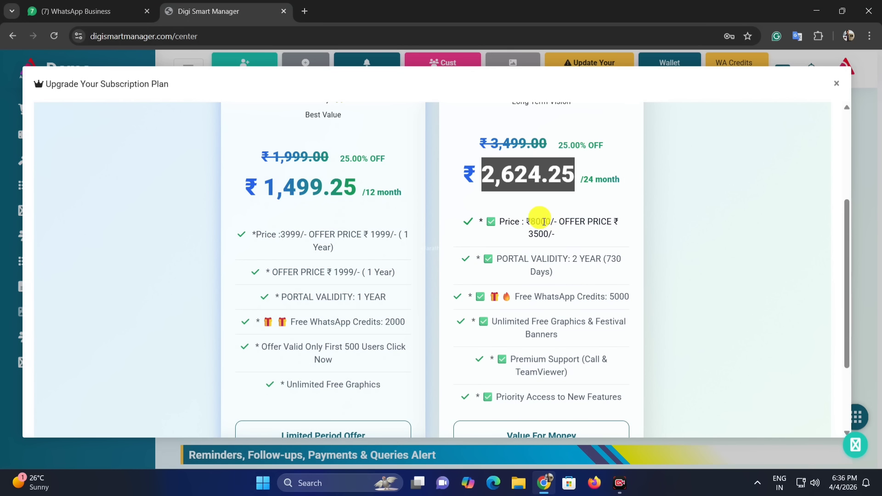
pyautogui.scroll(-1, 496, 199)
pyautogui.scroll(1, 380, 174)
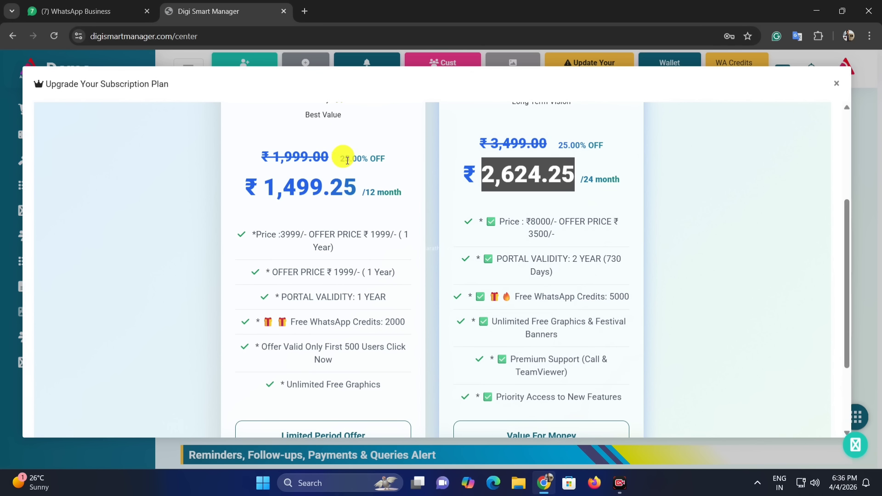
pyautogui.moveTo(342, 159); pyautogui.dragTo(387, 158)
pyautogui.moveTo(585, 179); pyautogui.dragTo(621, 171)
pyautogui.scroll(-2, 423, 304)
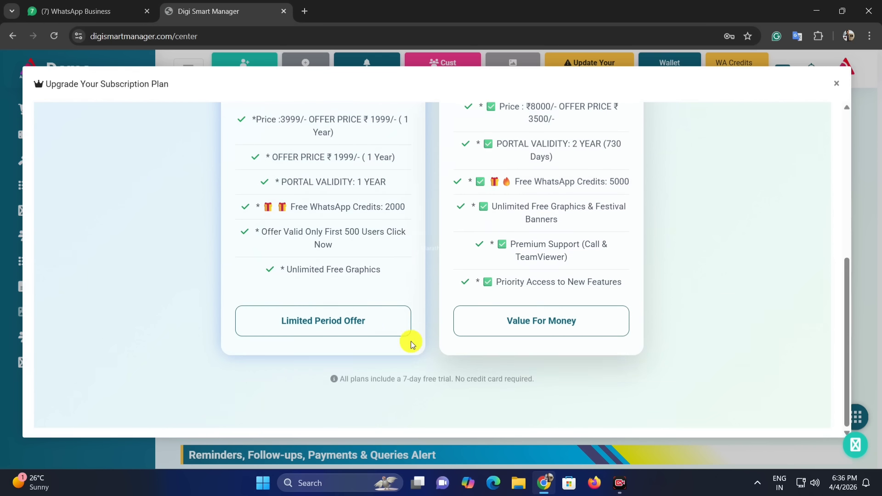
pyautogui.scroll(1, 368, 338)
pyautogui.scroll(-1, 333, 332)
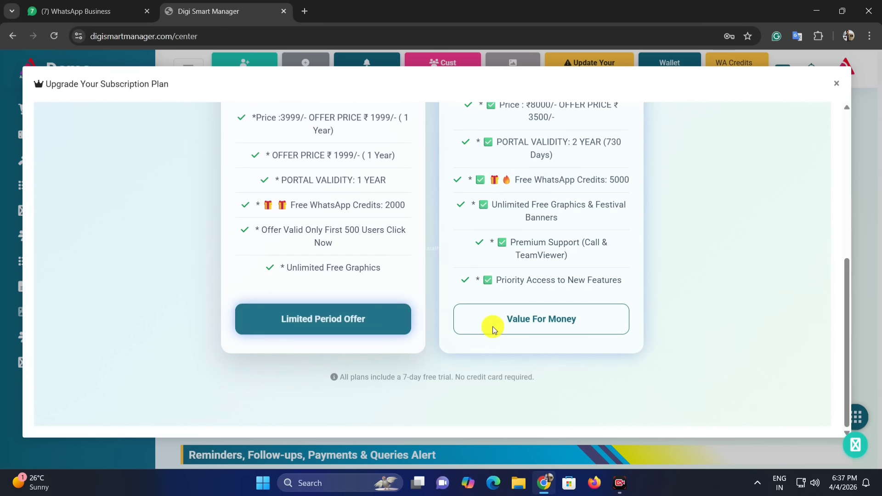
# Choose the Super Saver two-year plan and verify the WhatsApp number with an OTP.
pyautogui.click(532, 318)
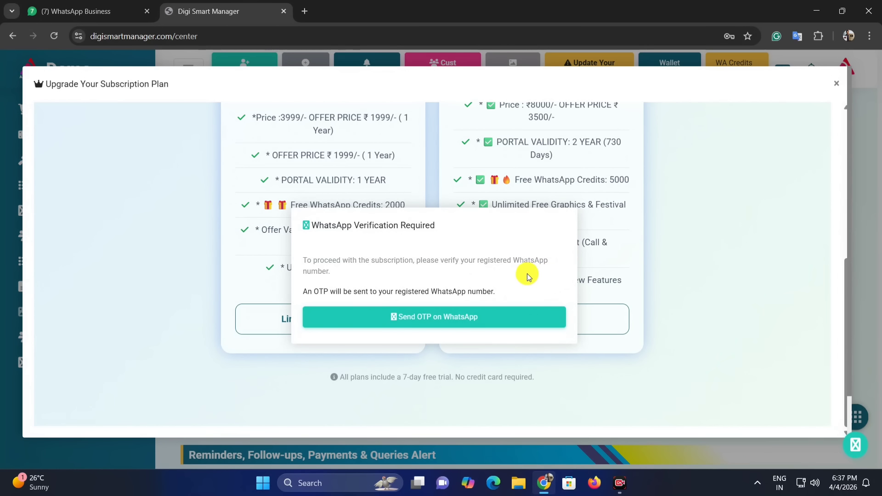
pyautogui.click(446, 320)
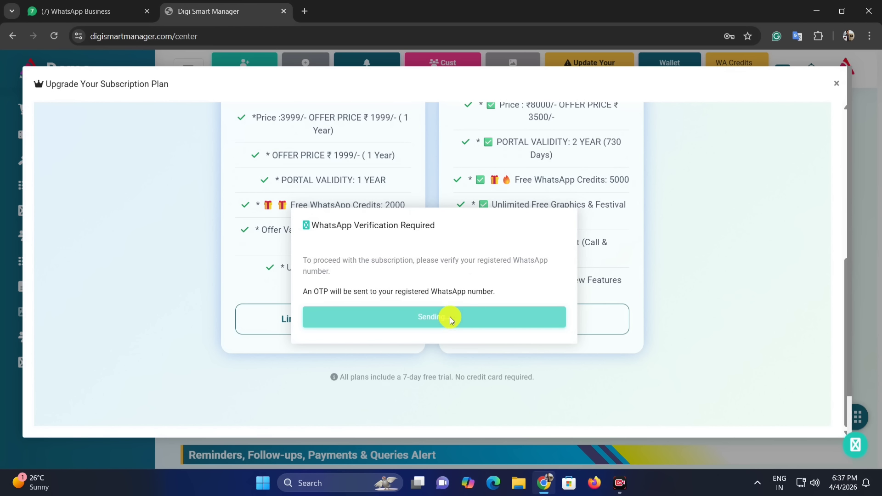
pyautogui.click(486, 316)
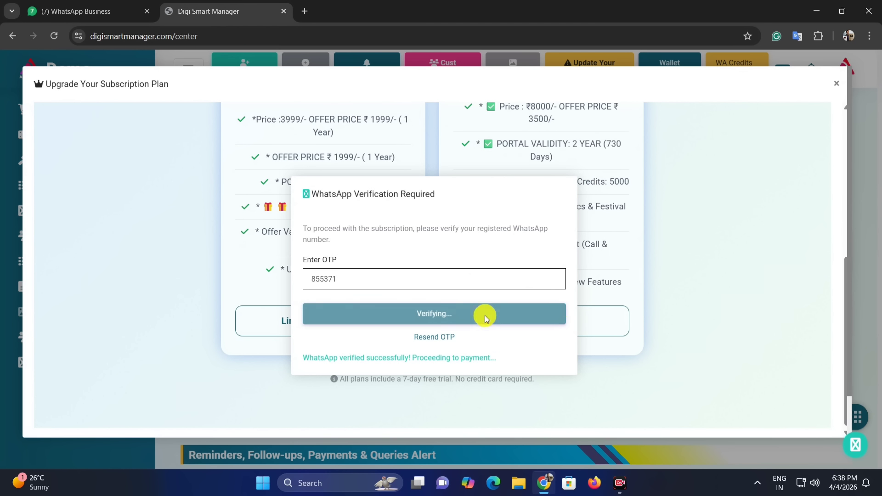